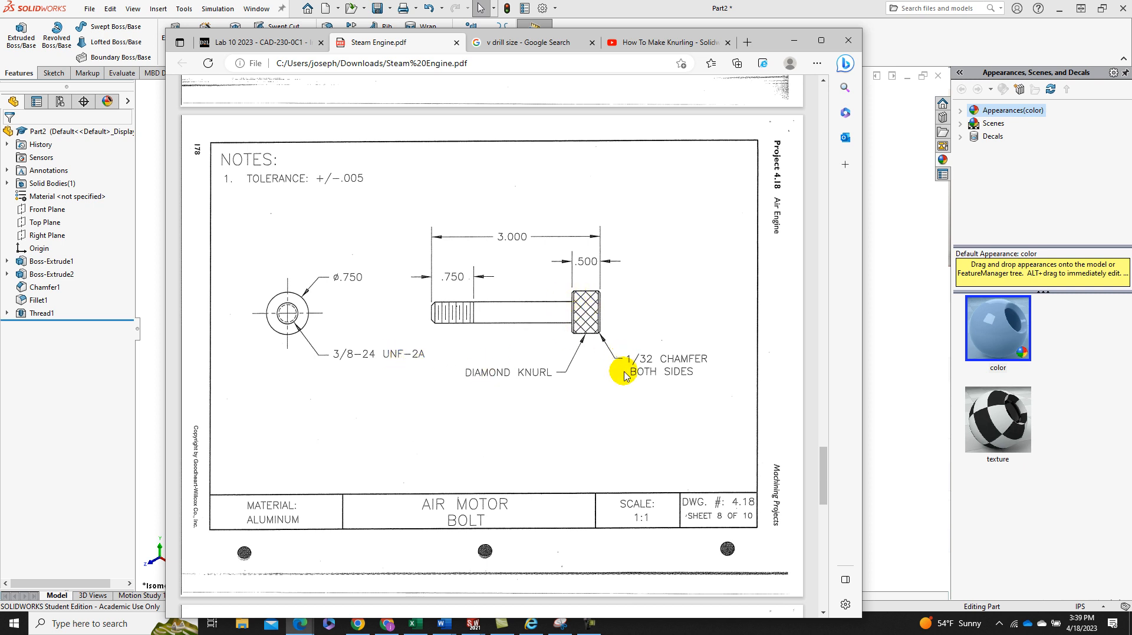
Step: Look over the knurling tutorial video page and the Lab 10 2023 assignment's exploded assembly, and return to SOLIDWORKS
click(647, 47)
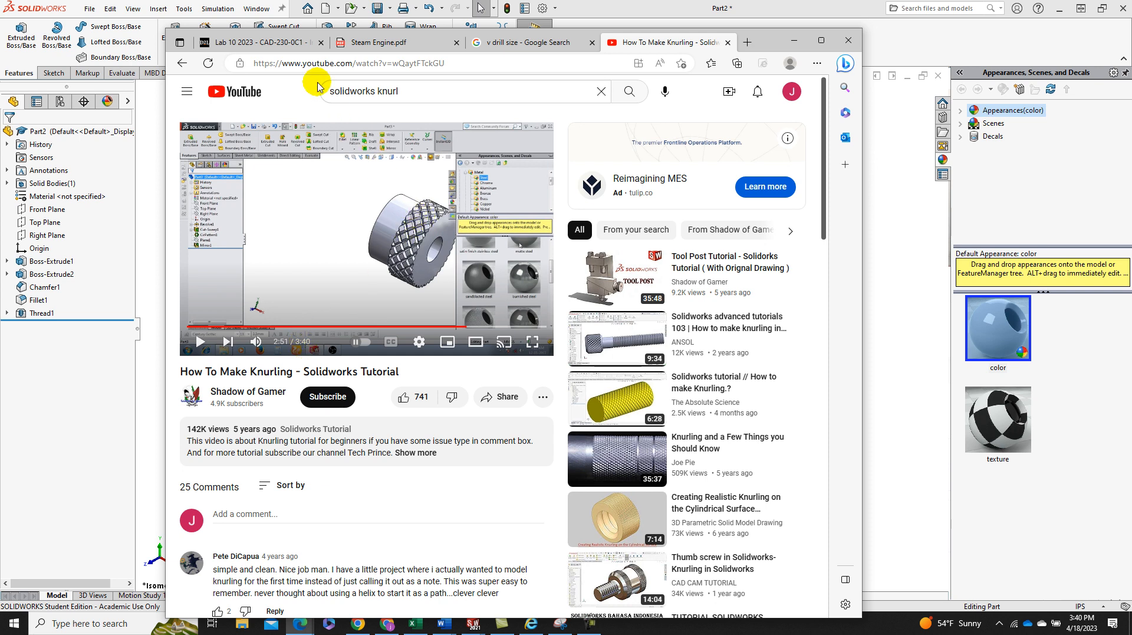
click(280, 44)
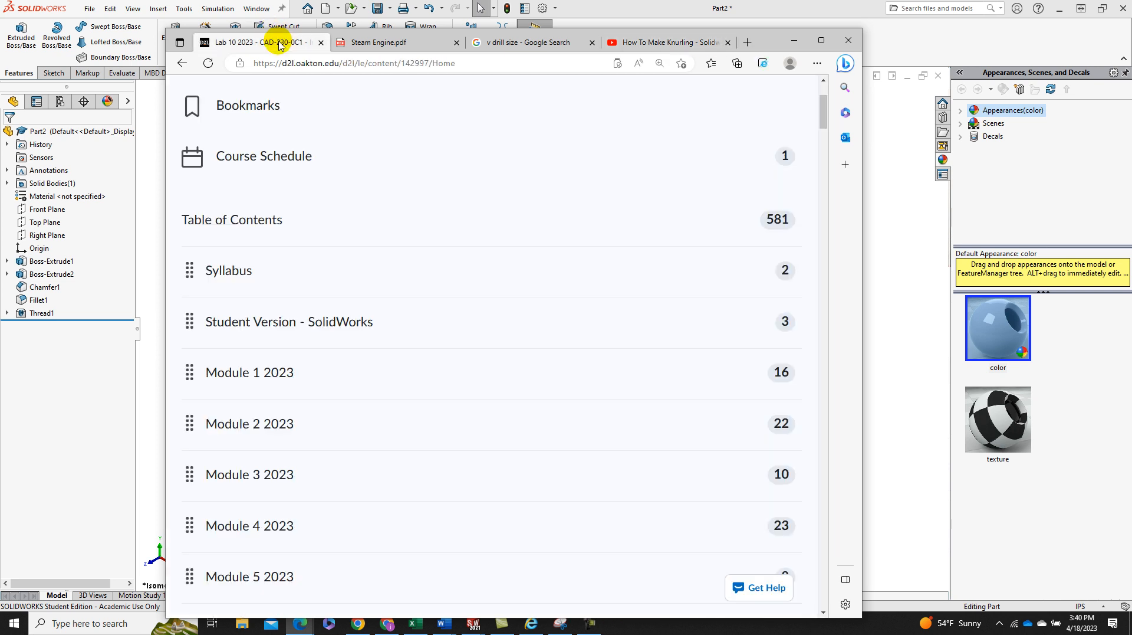
click(820, 42)
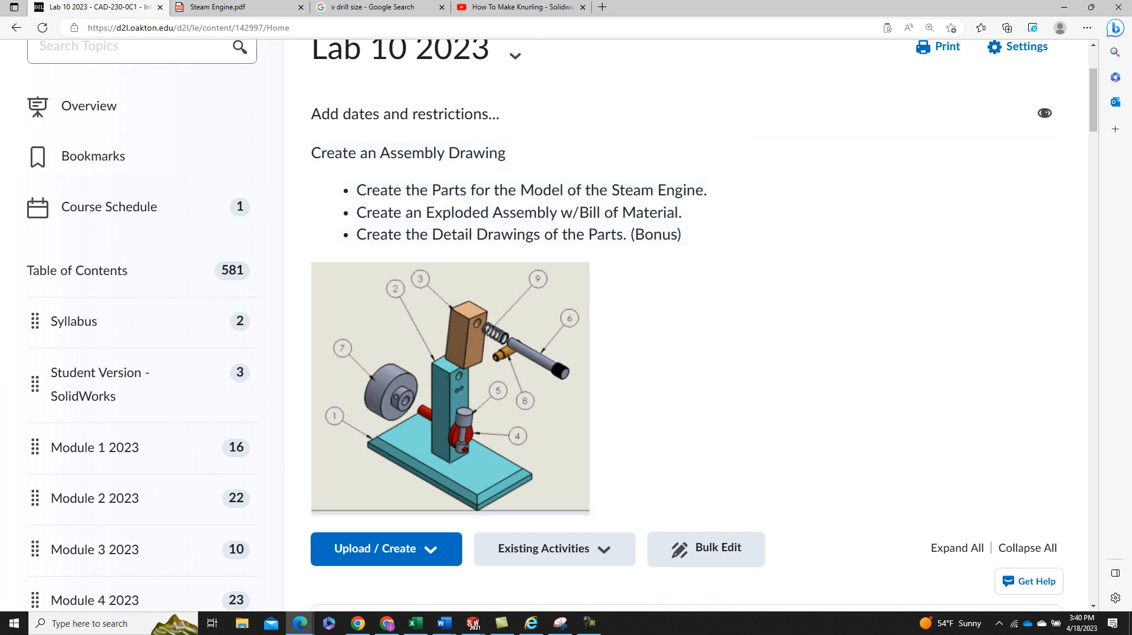
drag(635, 10, 1131, 8)
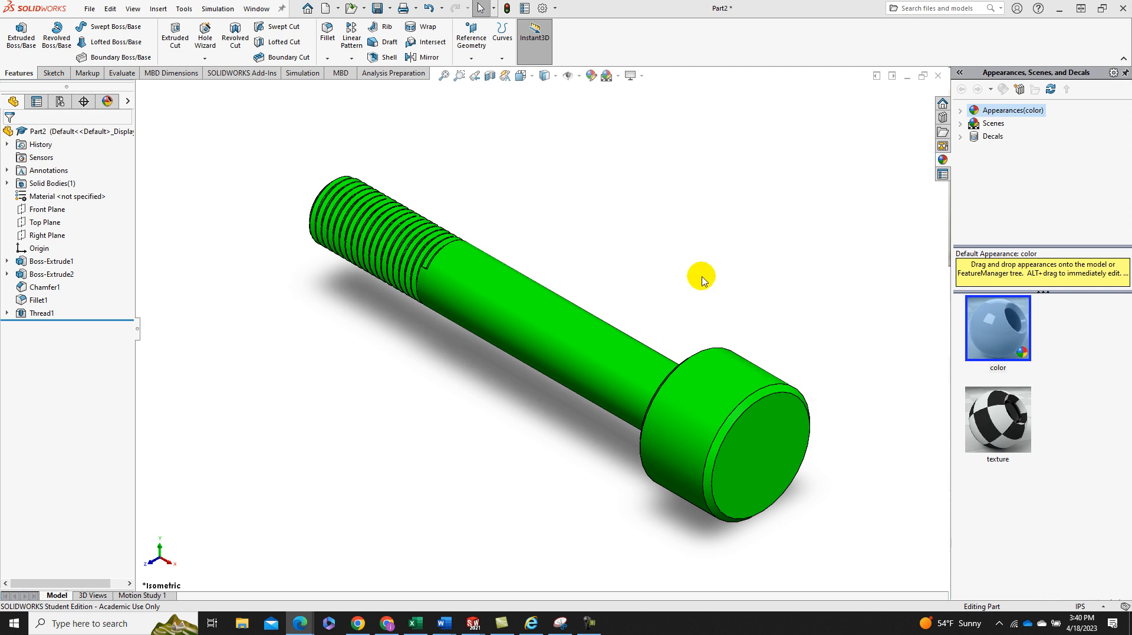
Step: Create a new, empty part document for the bolt model
click(90, 9)
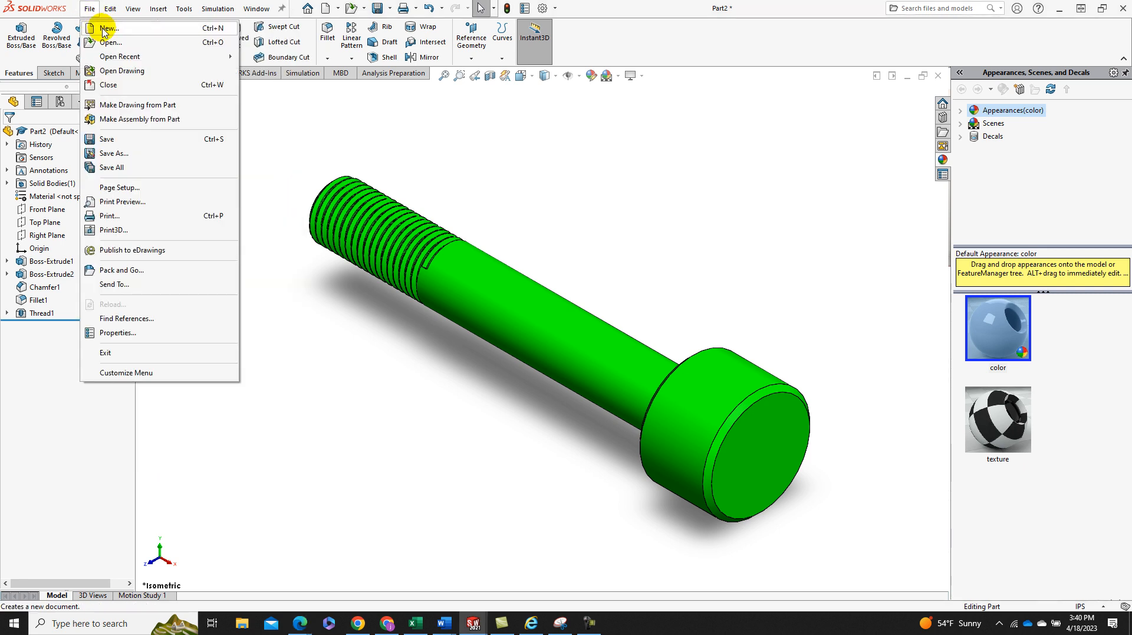
click(103, 29)
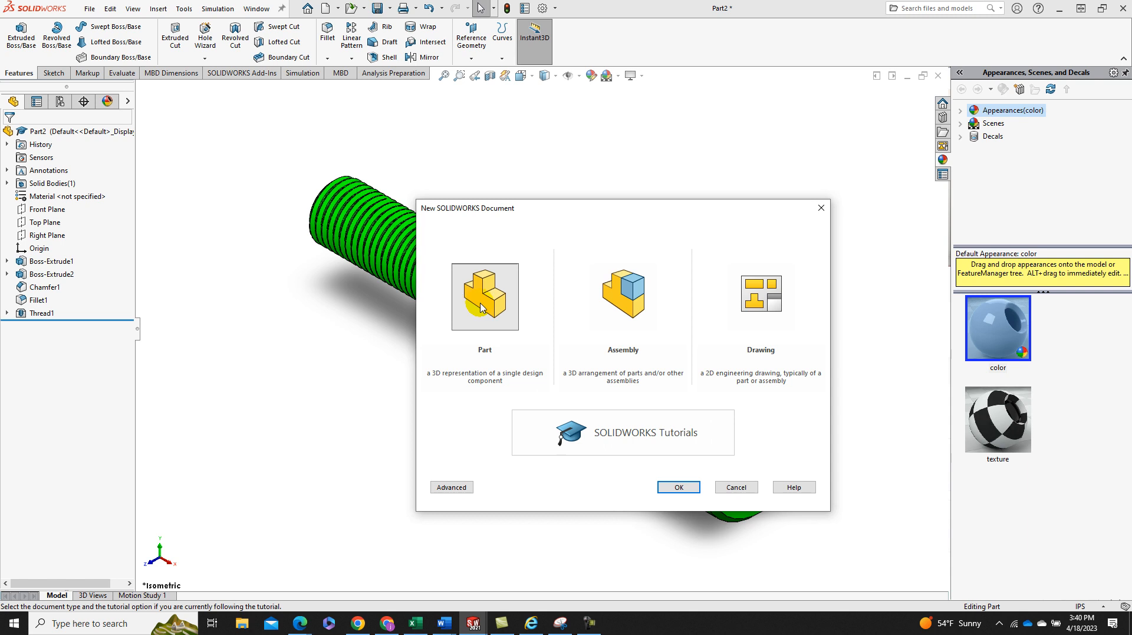
click(480, 307)
click(675, 488)
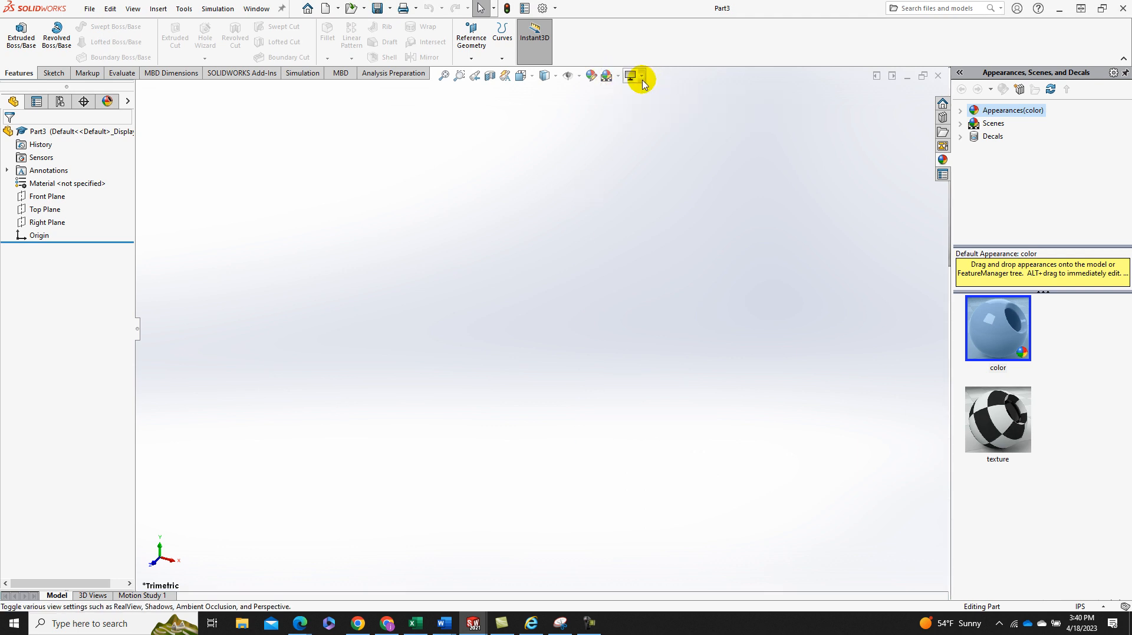
Step: Apply the Plain White scene as the background of the new part
click(642, 78)
click(617, 75)
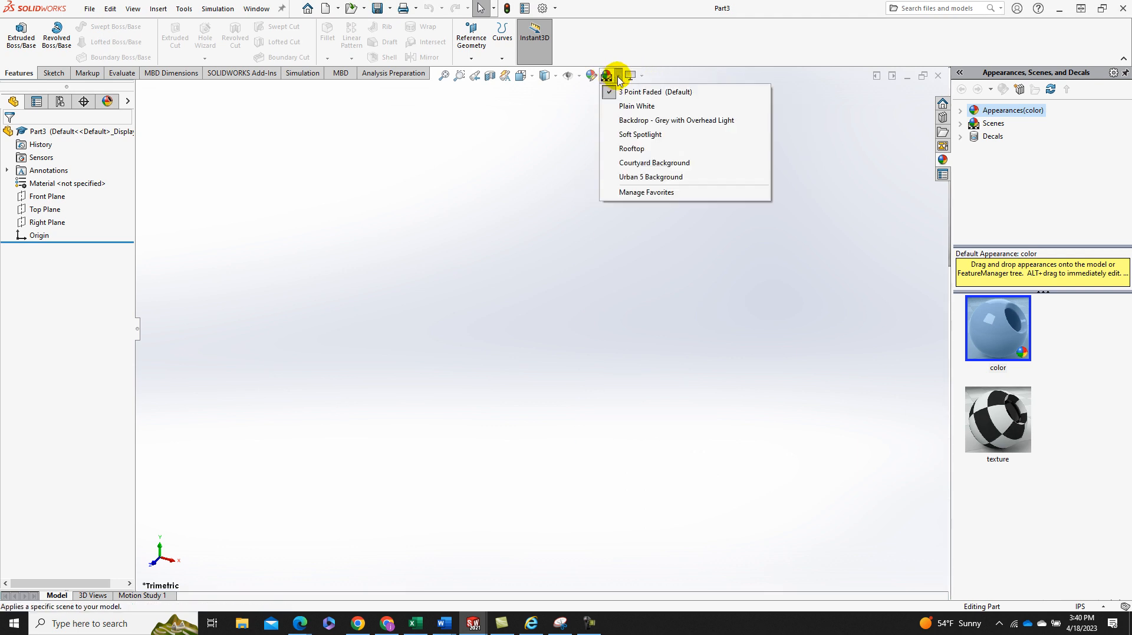
click(628, 107)
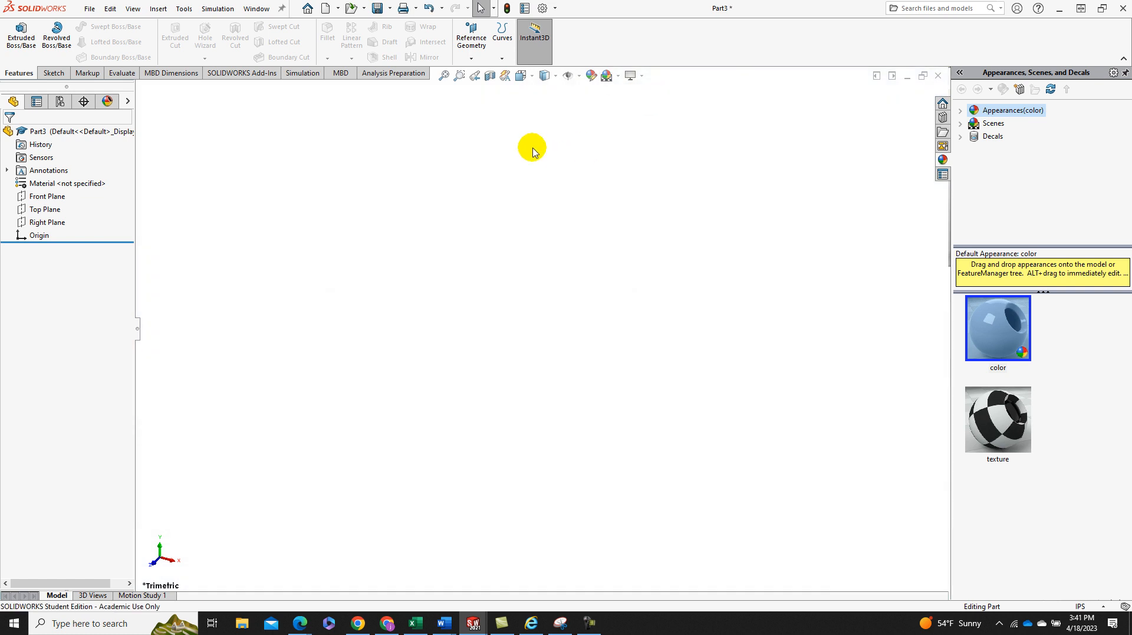
Step: Start a sketch on the Right Plane and draw a circle about 1.58 in in diameter centered on the origin
right_click(42, 224)
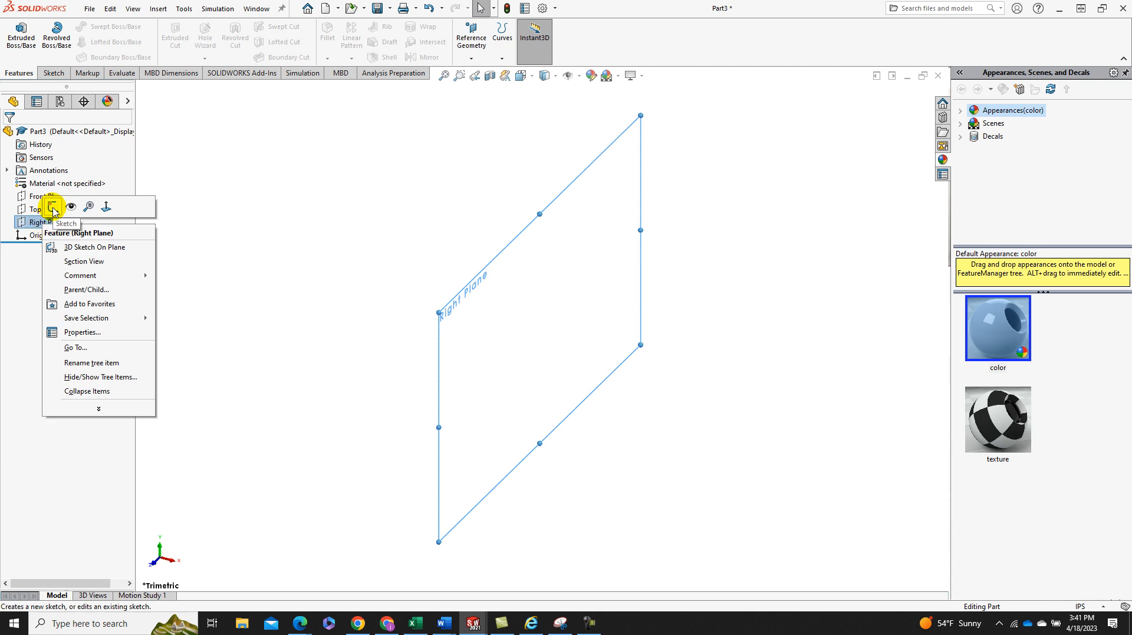
click(53, 209)
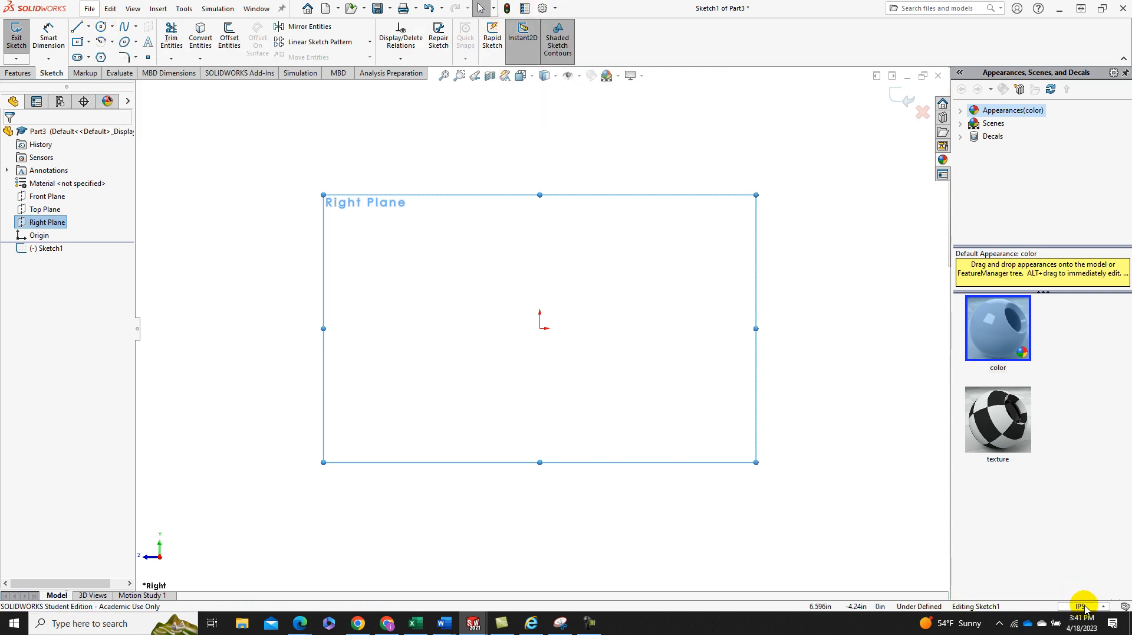
click(102, 28)
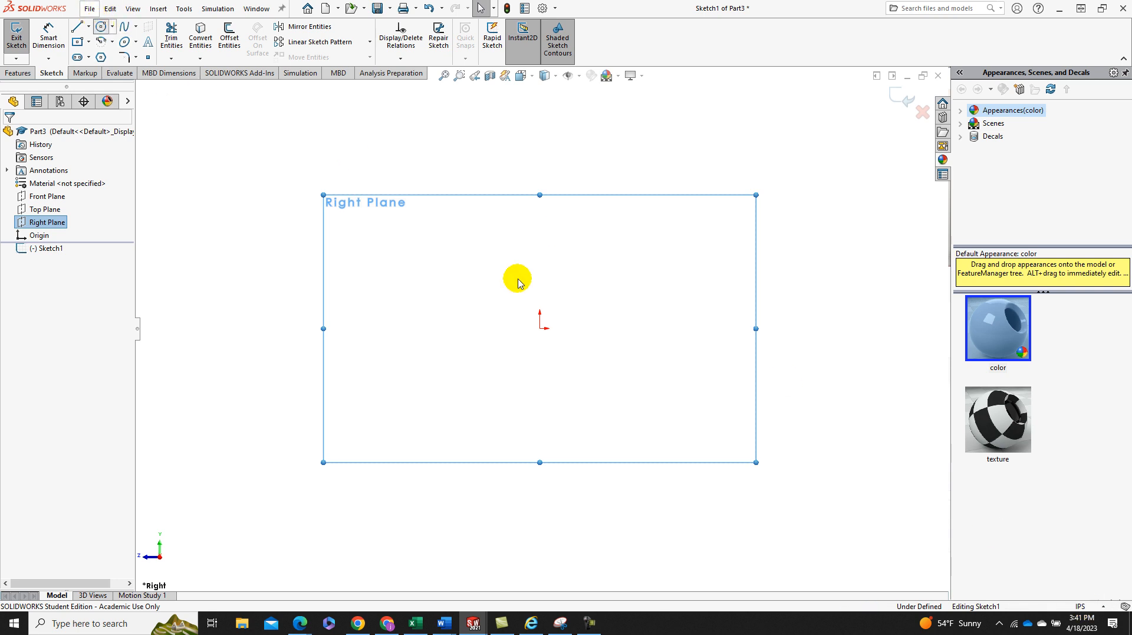
click(539, 328)
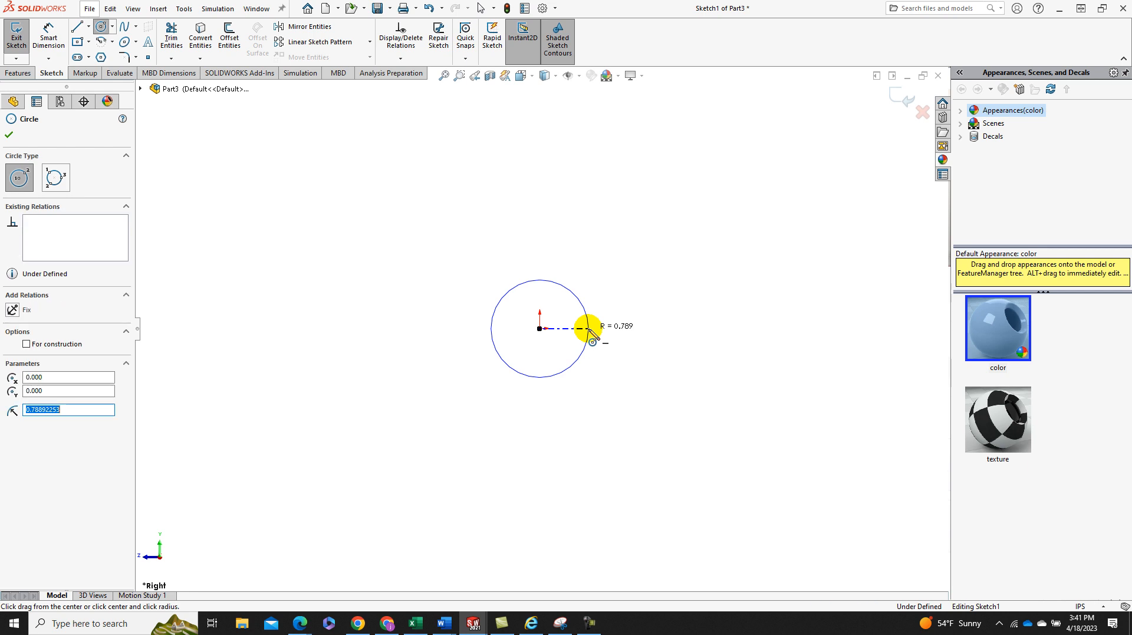
click(589, 329)
Step: Dimension the circle's diameter and set it to 0.750 in
click(48, 38)
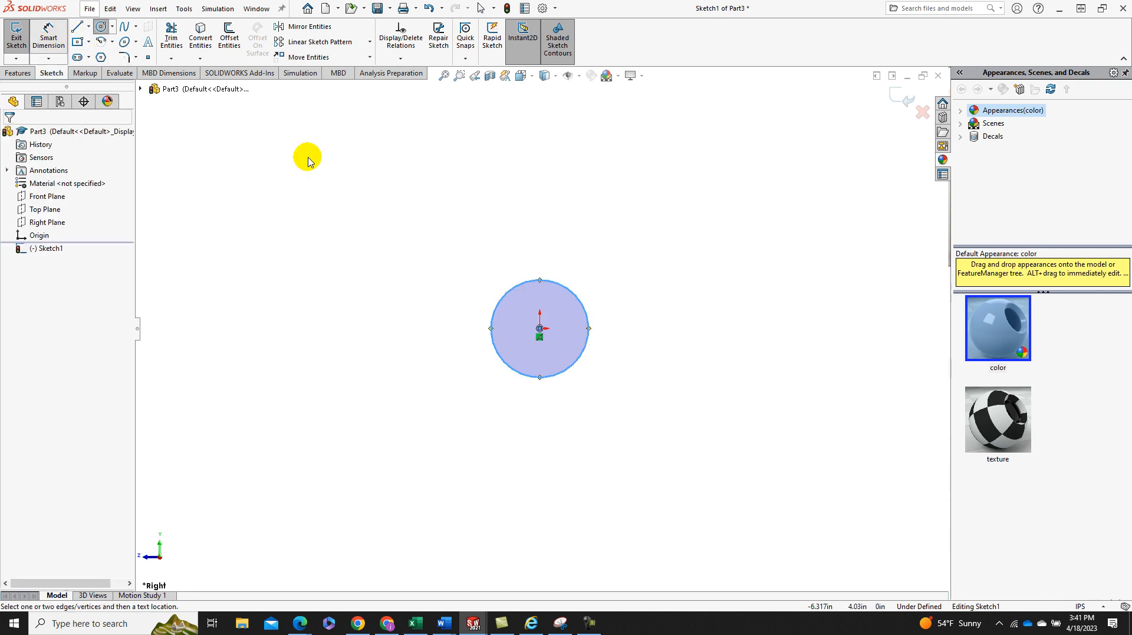
click(579, 296)
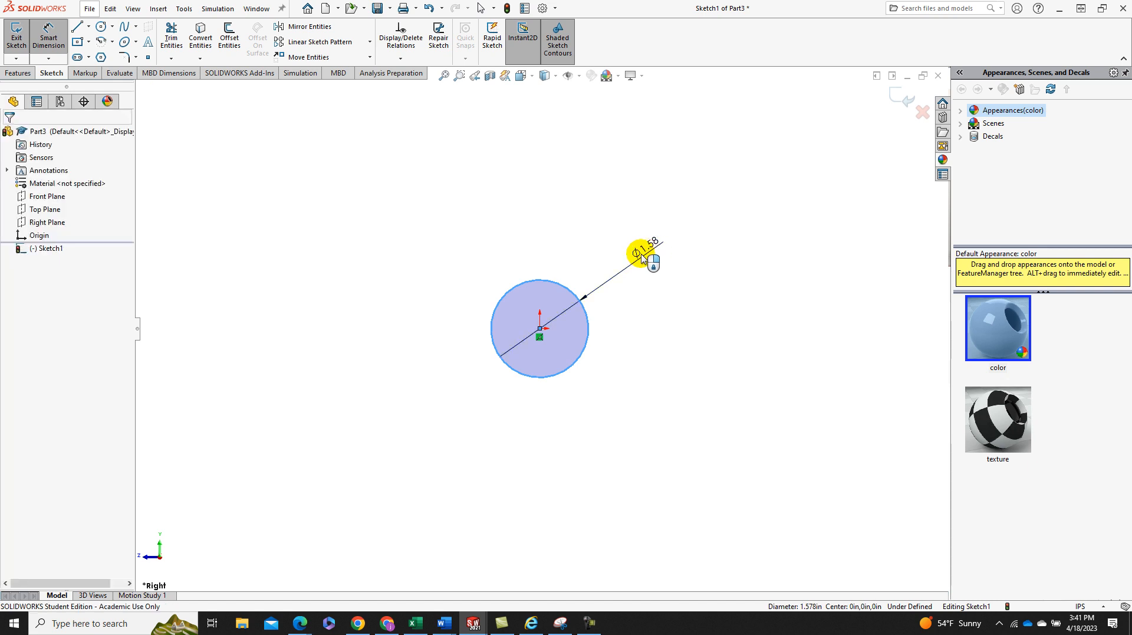
click(643, 259)
text(.75)
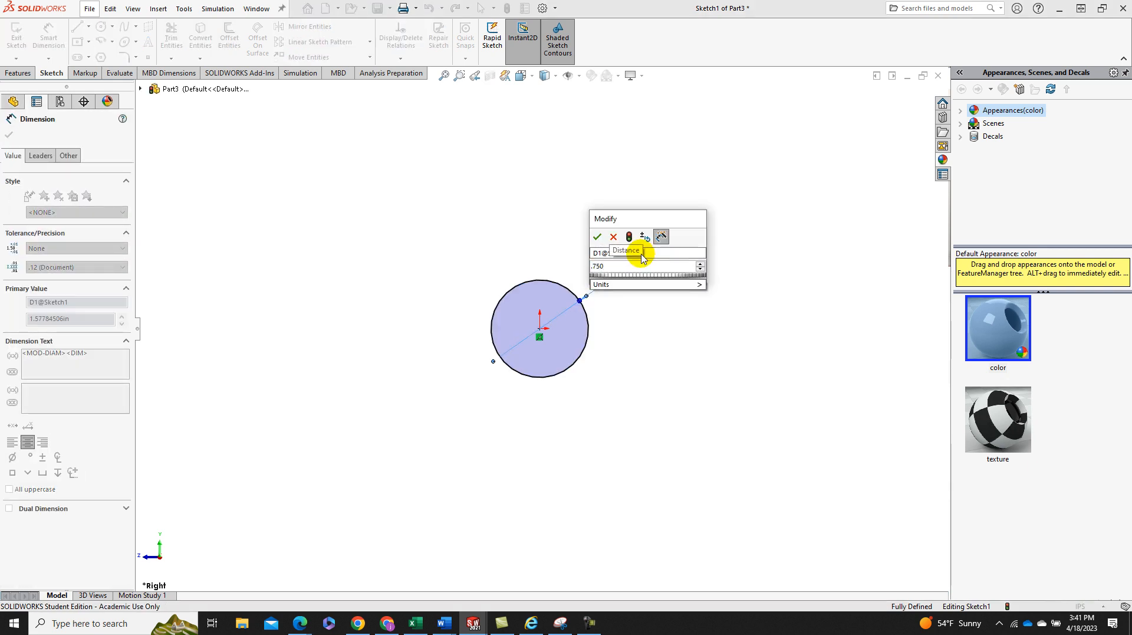
text(0)
key(Return)
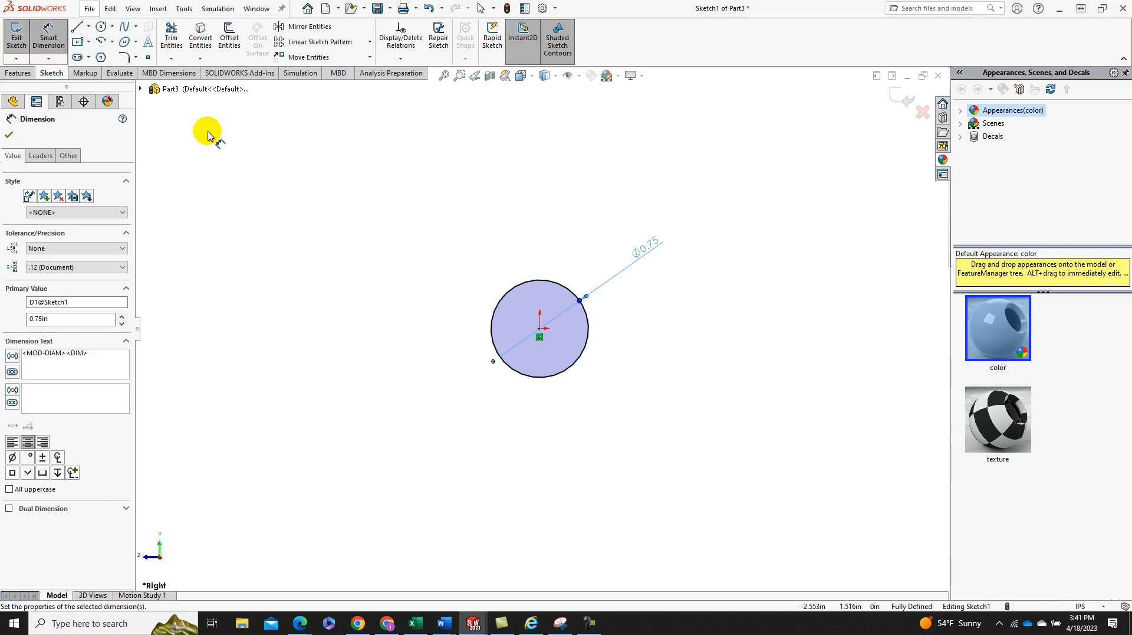
Step: Extrude the circle as a blind boss 0.5 in deep in the reversed direction to form the bolt head
click(17, 72)
click(19, 49)
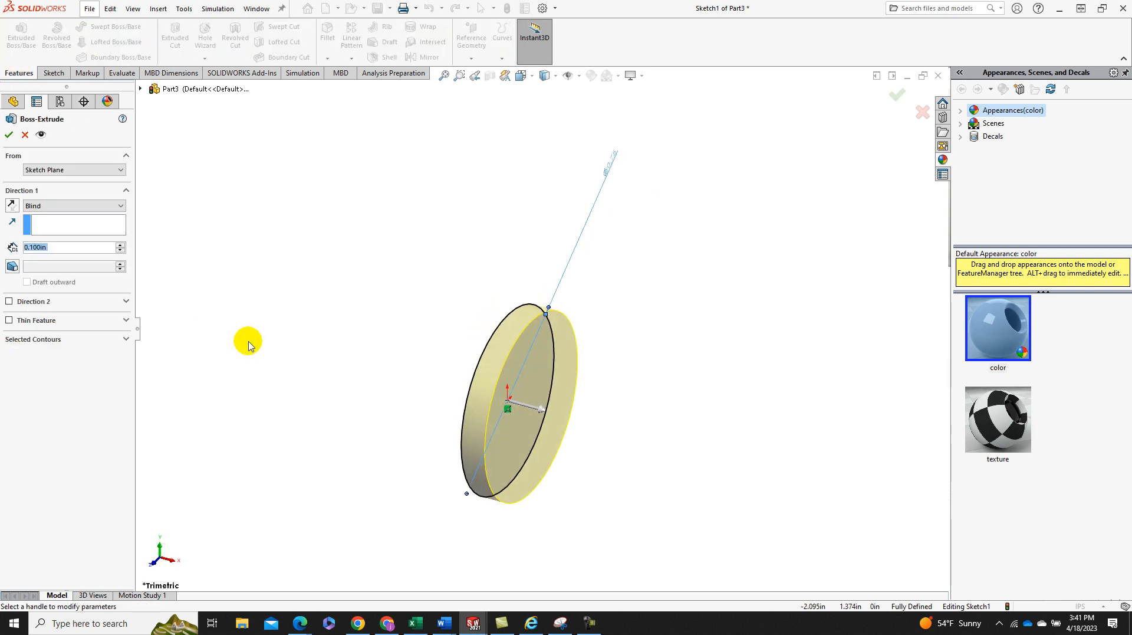
click(10, 205)
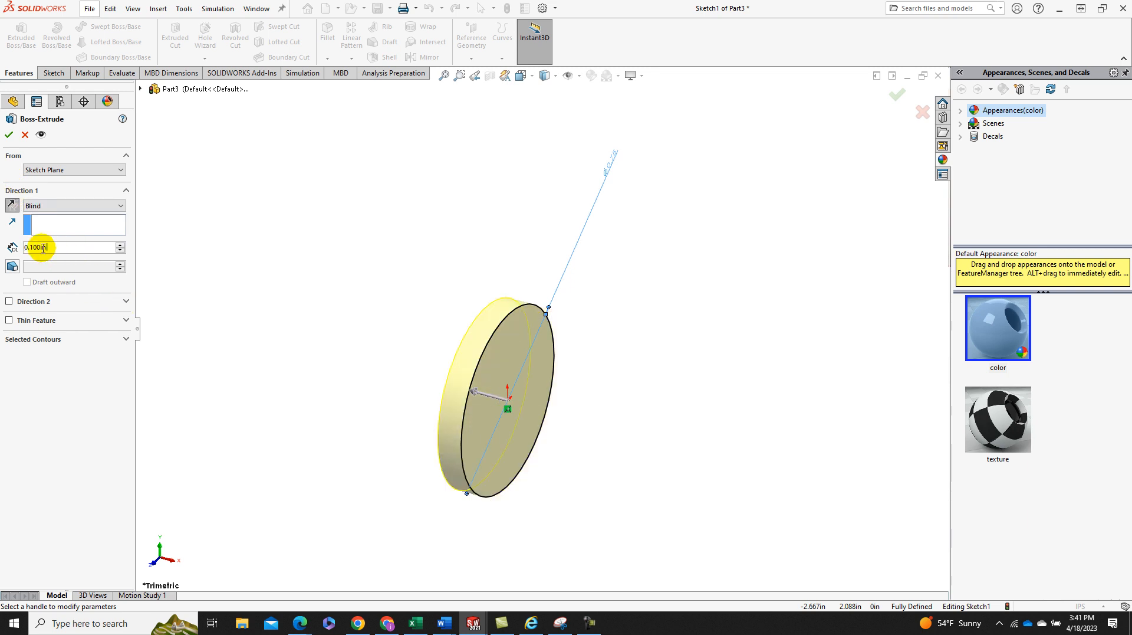
drag(49, 248, 12, 247)
text(0.5)
key(Return)
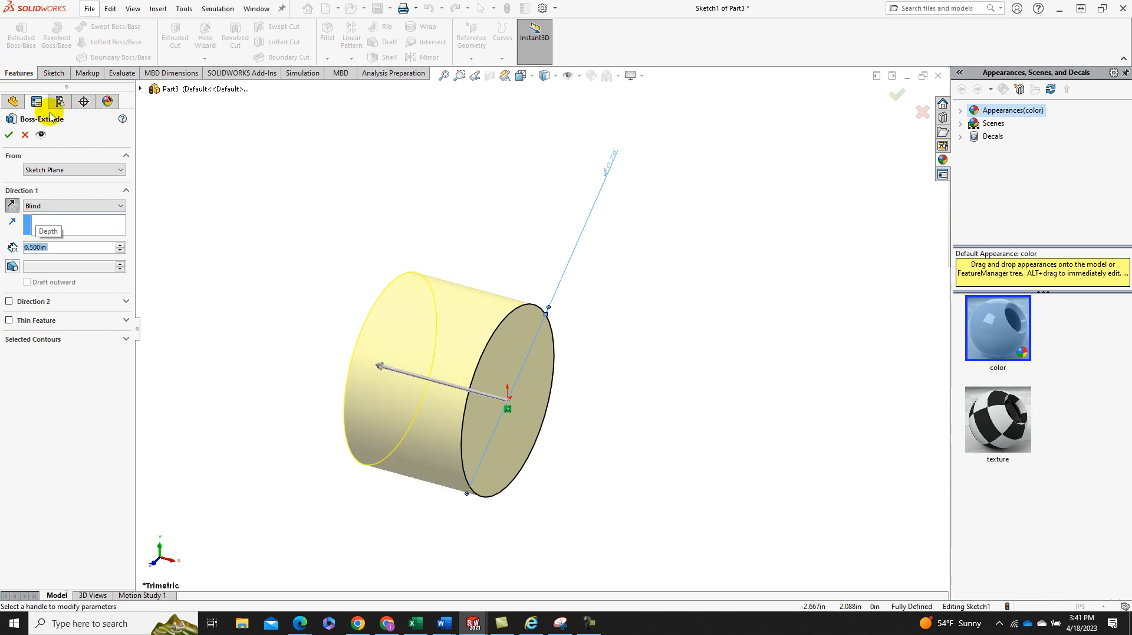
click(9, 136)
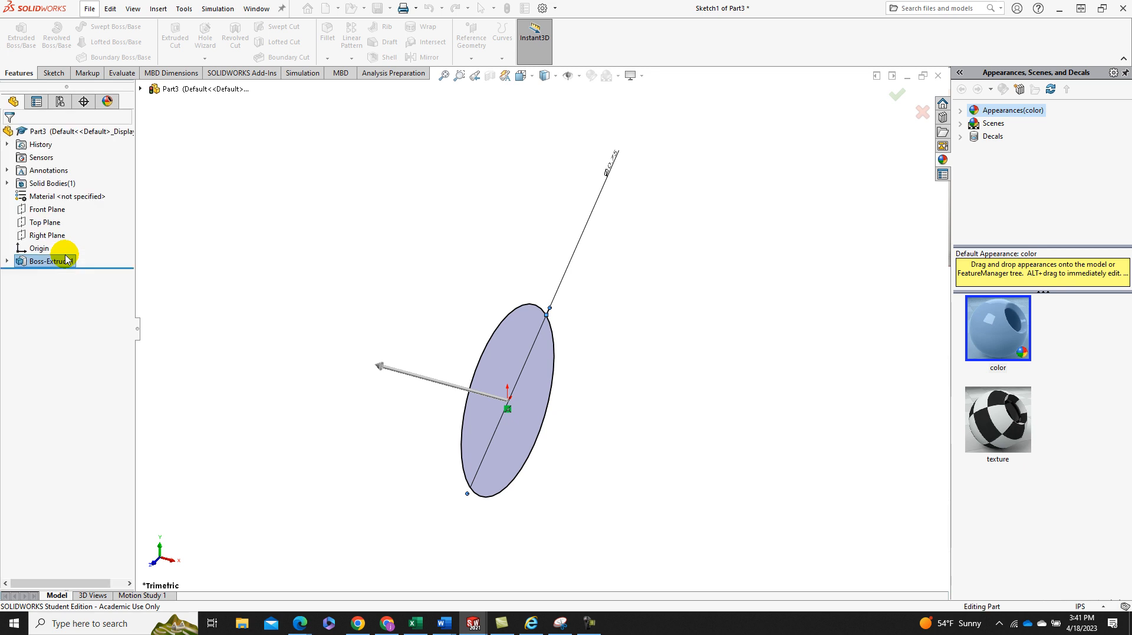
Step: Start a new sketch on the bolt head's end face opposite the original sketch plane
scroll(344, 401, up, 3)
middle_drag(353, 353, 461, 352)
click(461, 336)
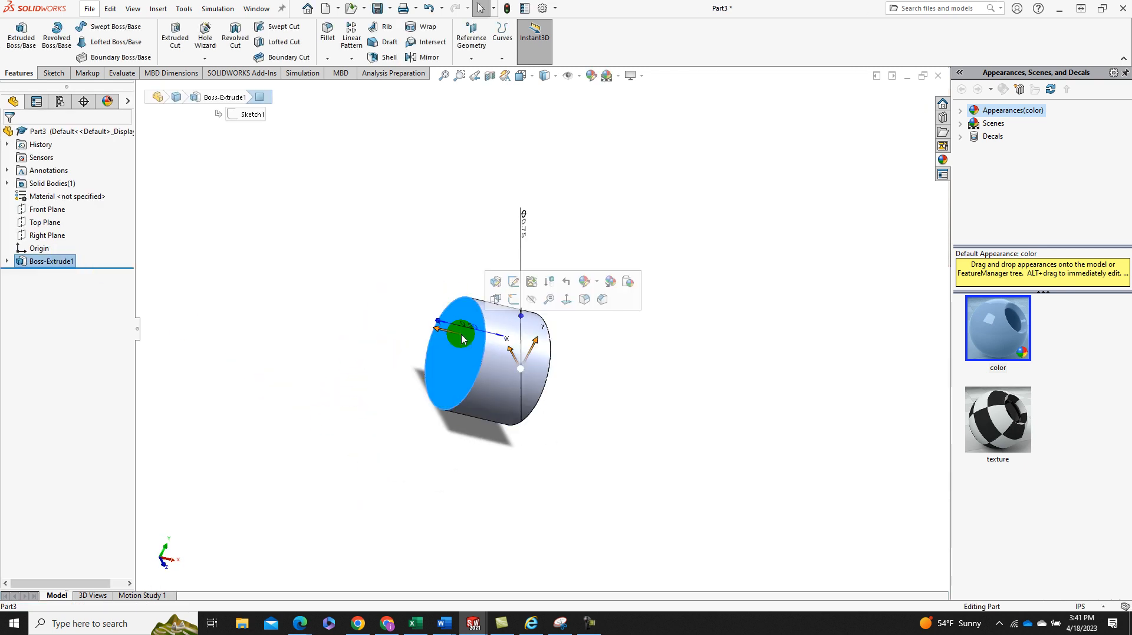
click(513, 302)
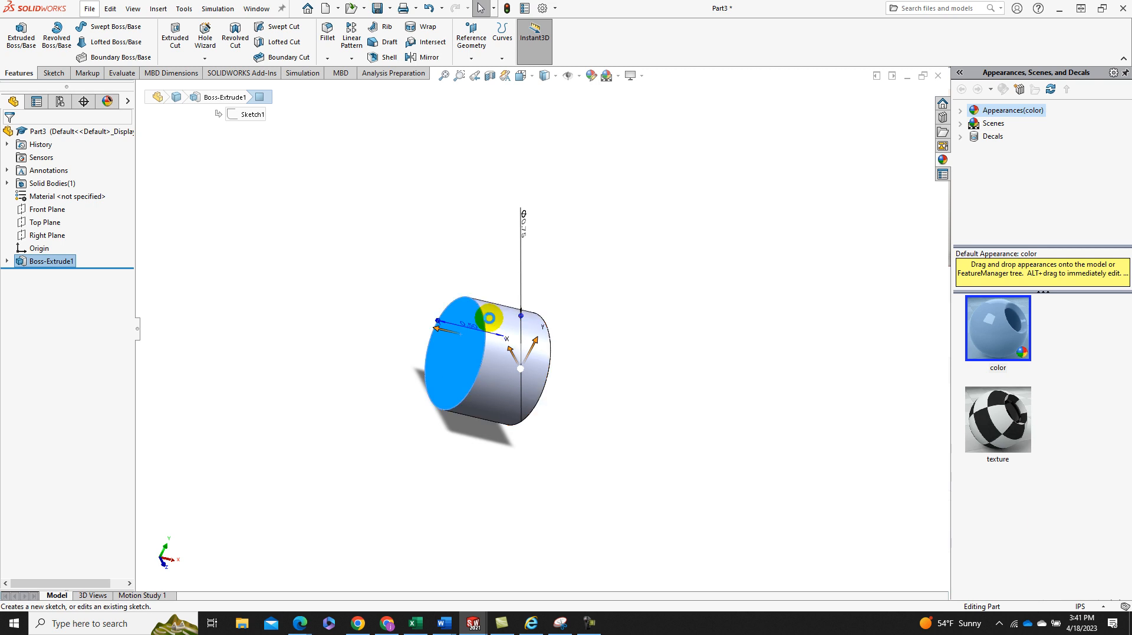
key(space)
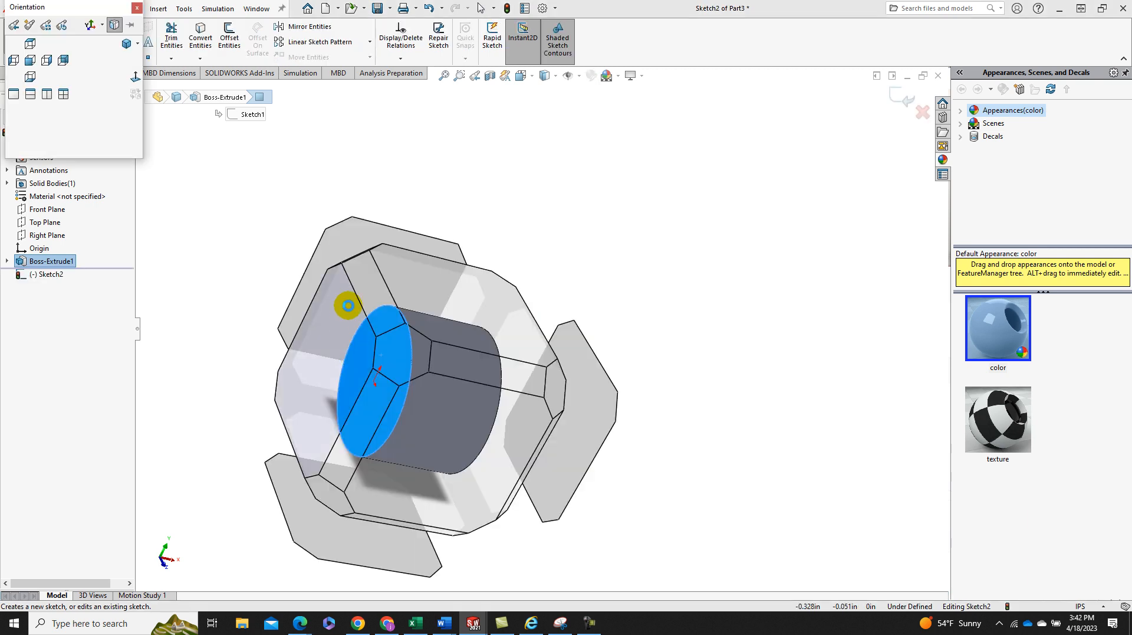
click(119, 73)
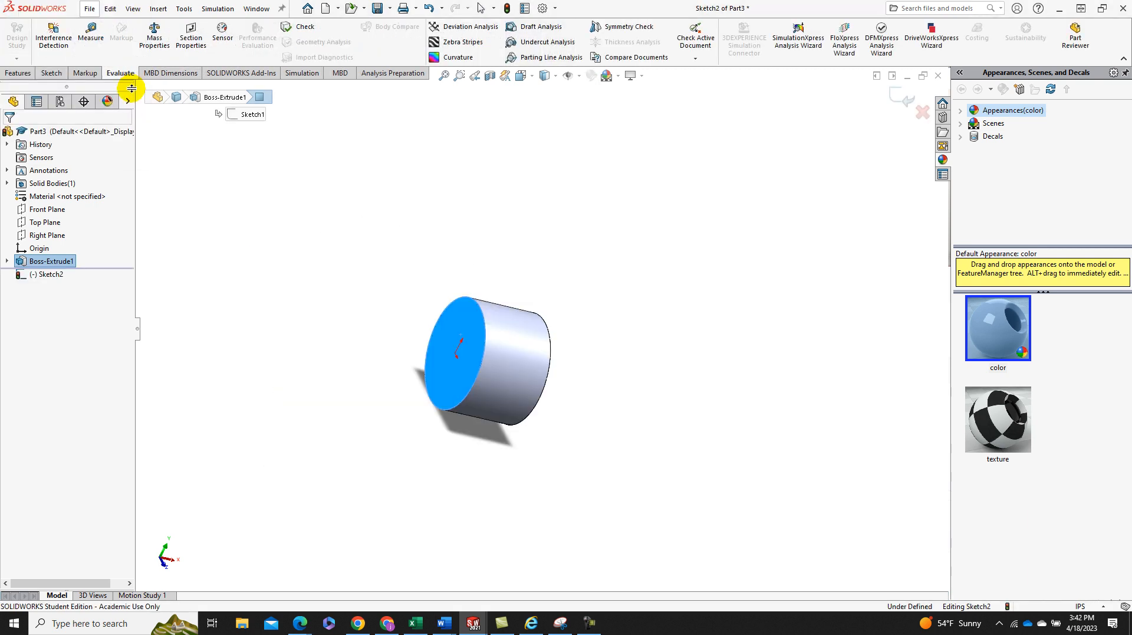
key(ctrl+8)
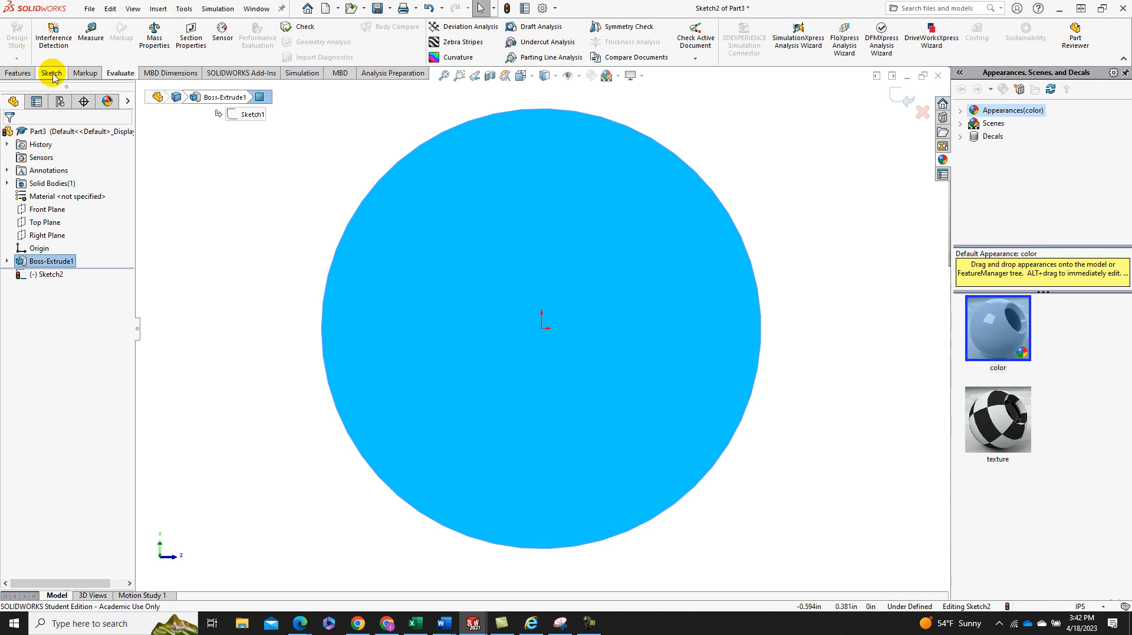
Step: Sketch a circle with a radius of about 0.154 in, centered on the origin of the head's end face
click(51, 72)
click(100, 26)
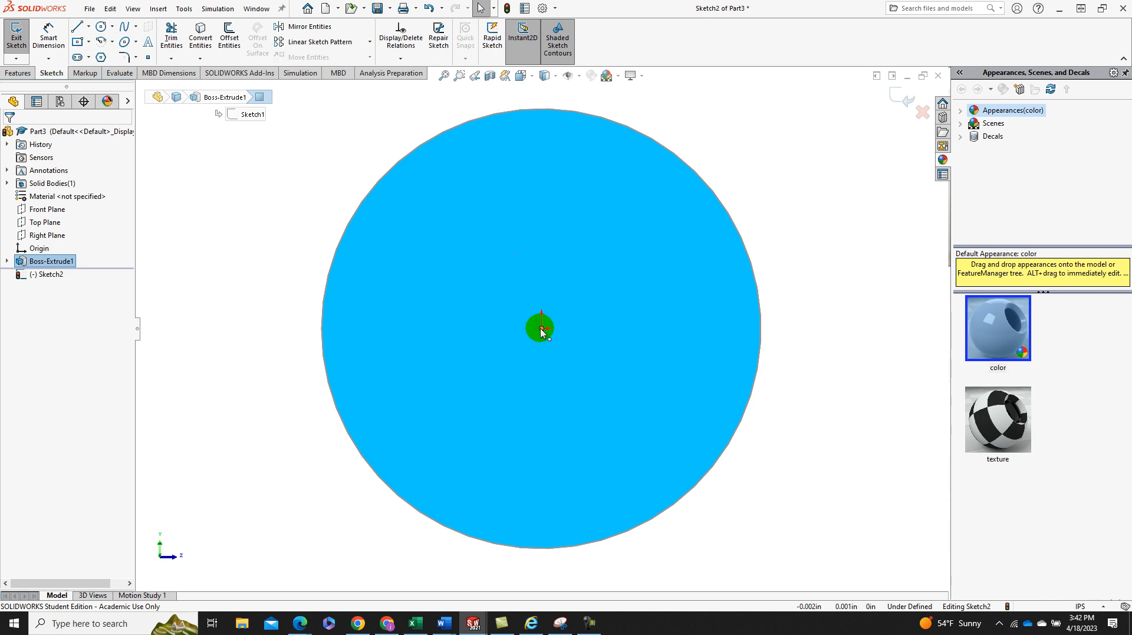
click(540, 328)
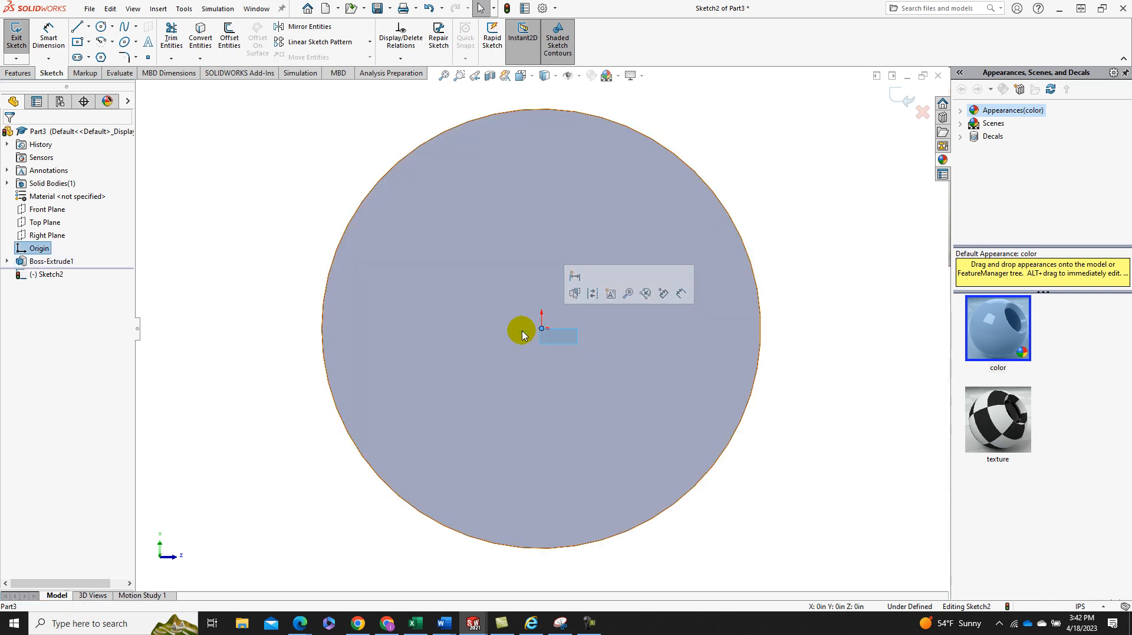
click(482, 313)
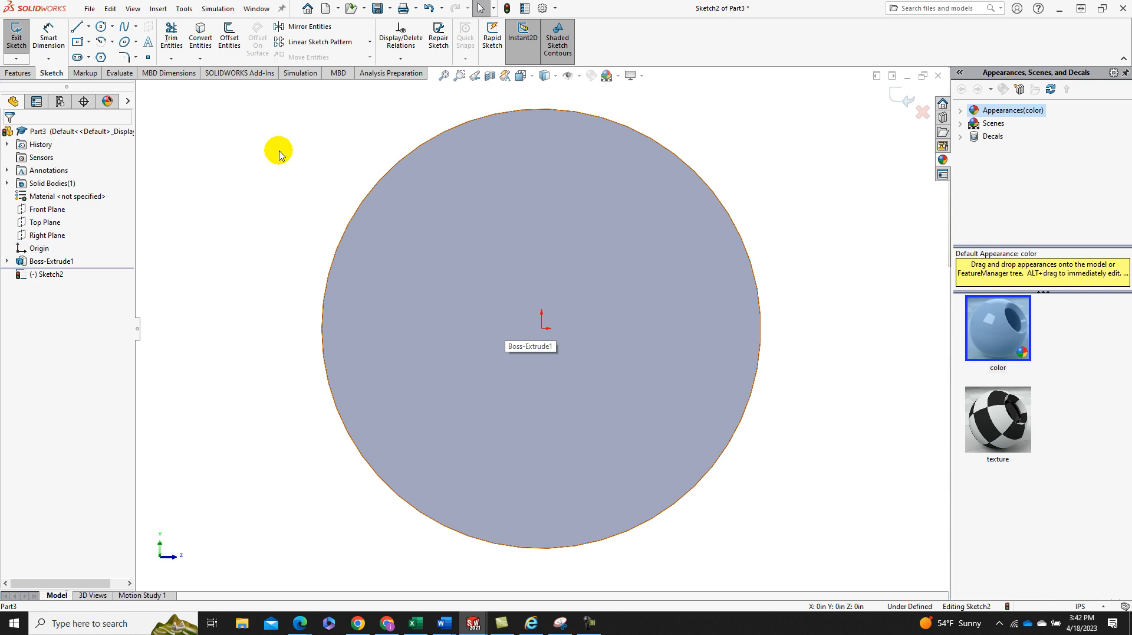
click(103, 27)
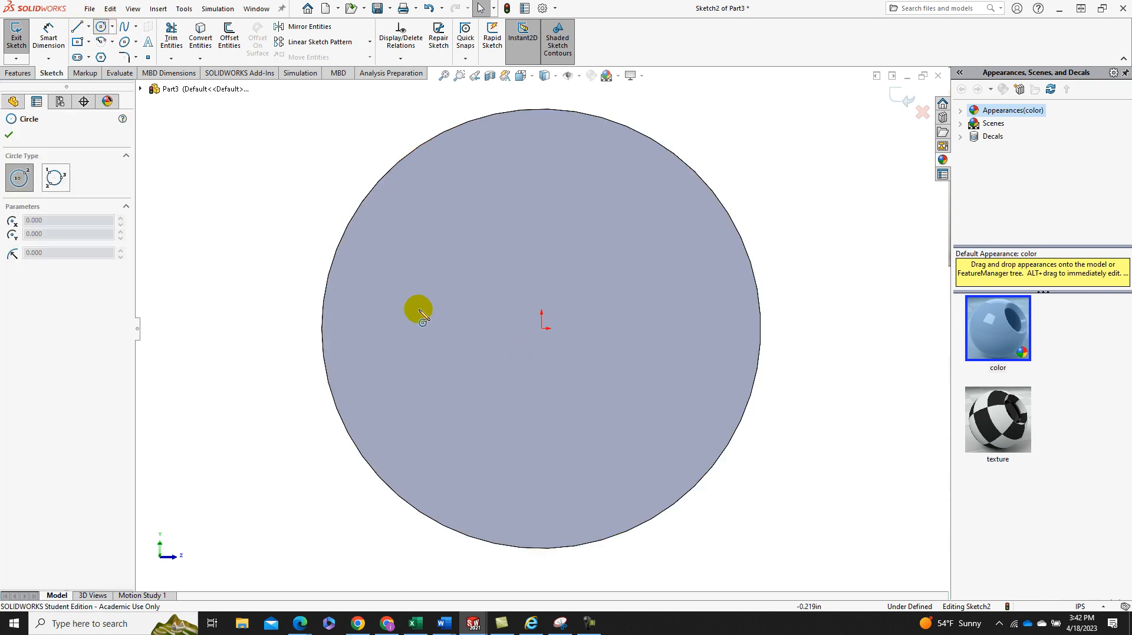
click(542, 328)
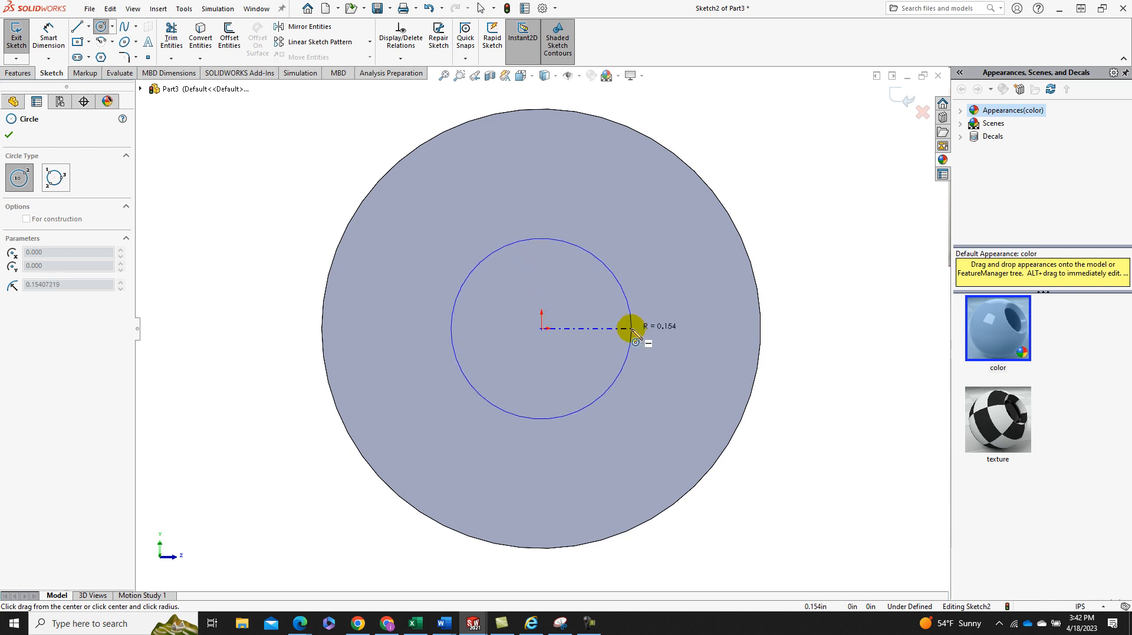
click(631, 328)
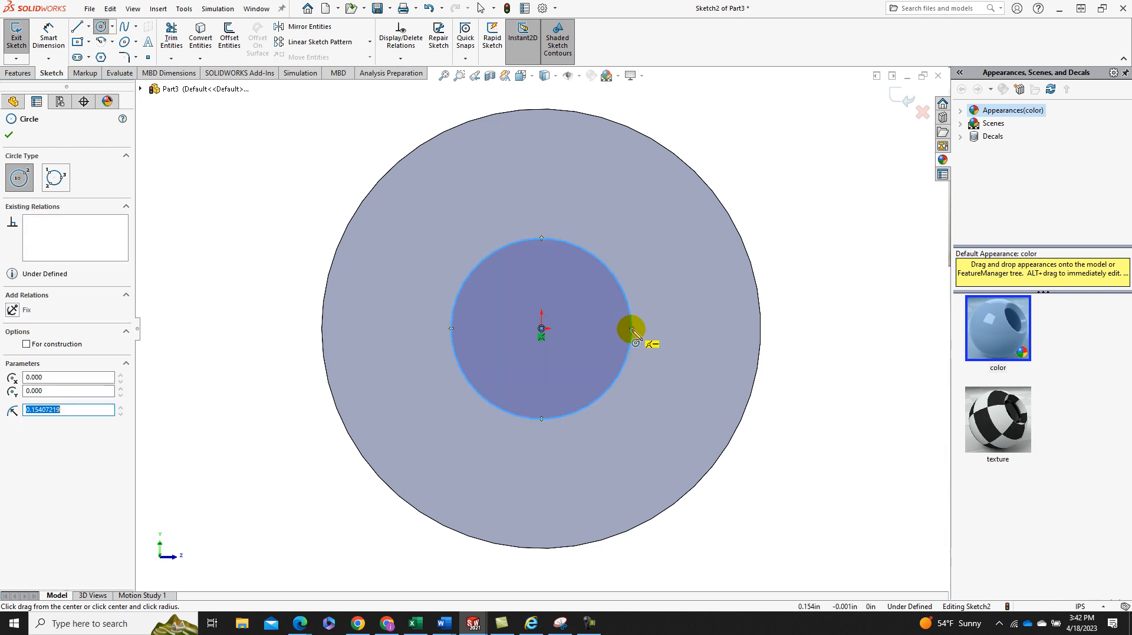
Step: Dimension the diameter of the circle on the head's end face and set it to 0.375 in
click(45, 49)
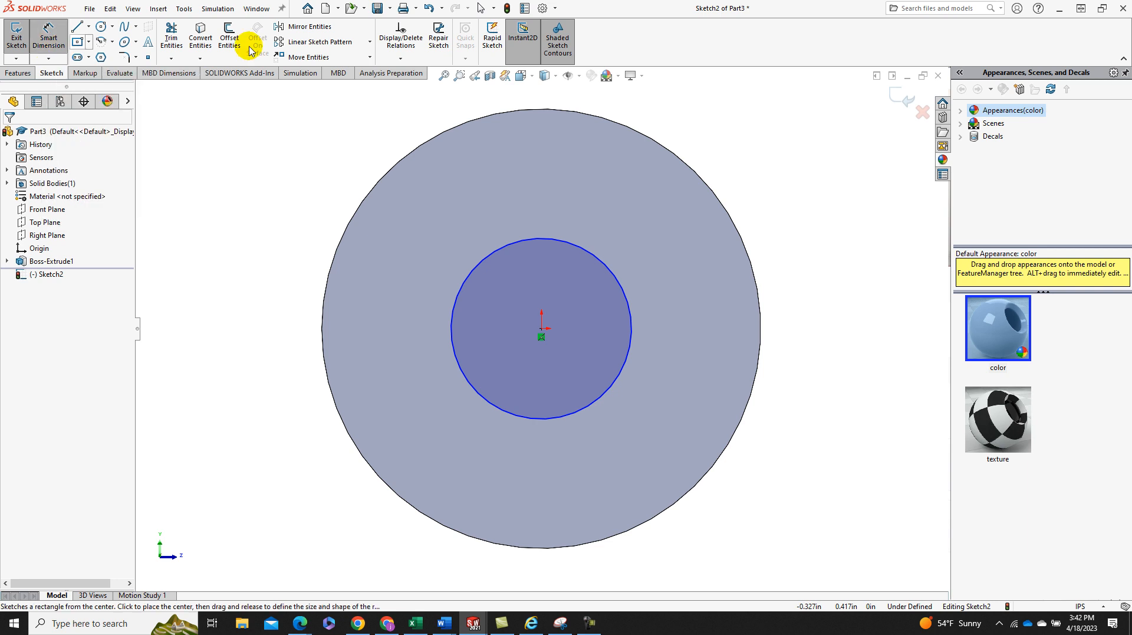
click(627, 271)
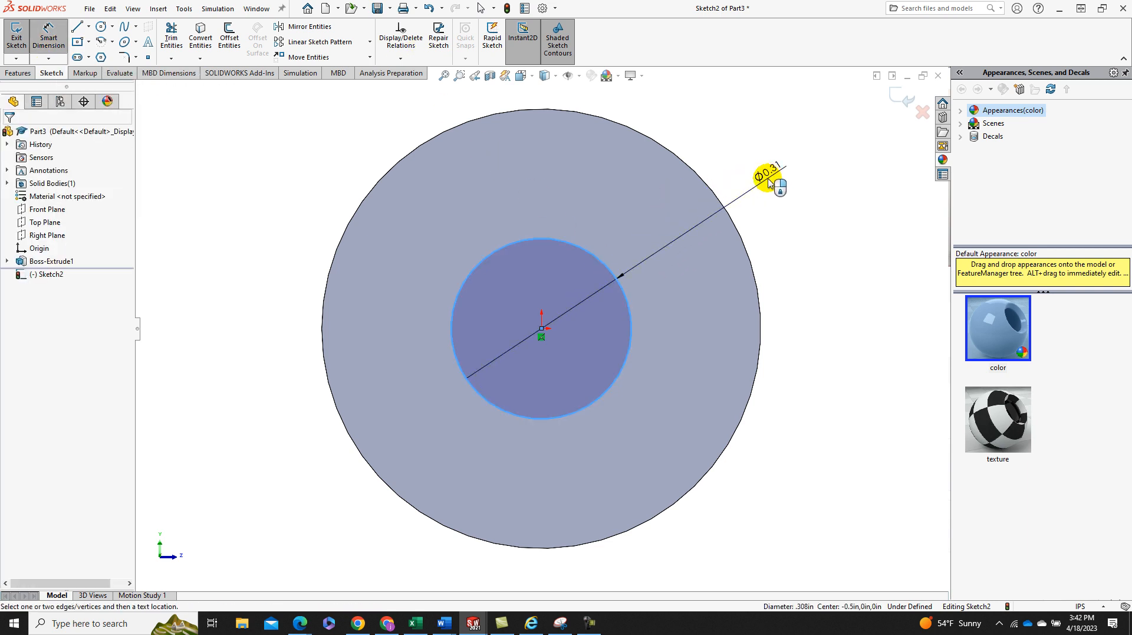
click(766, 184)
text(.375)
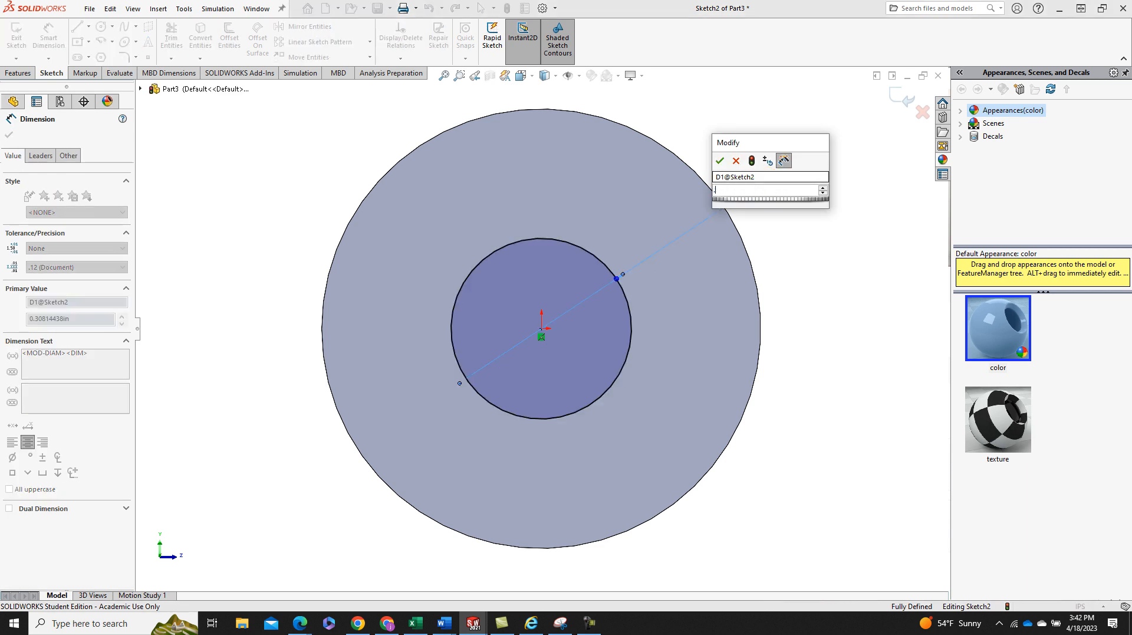
key(Return)
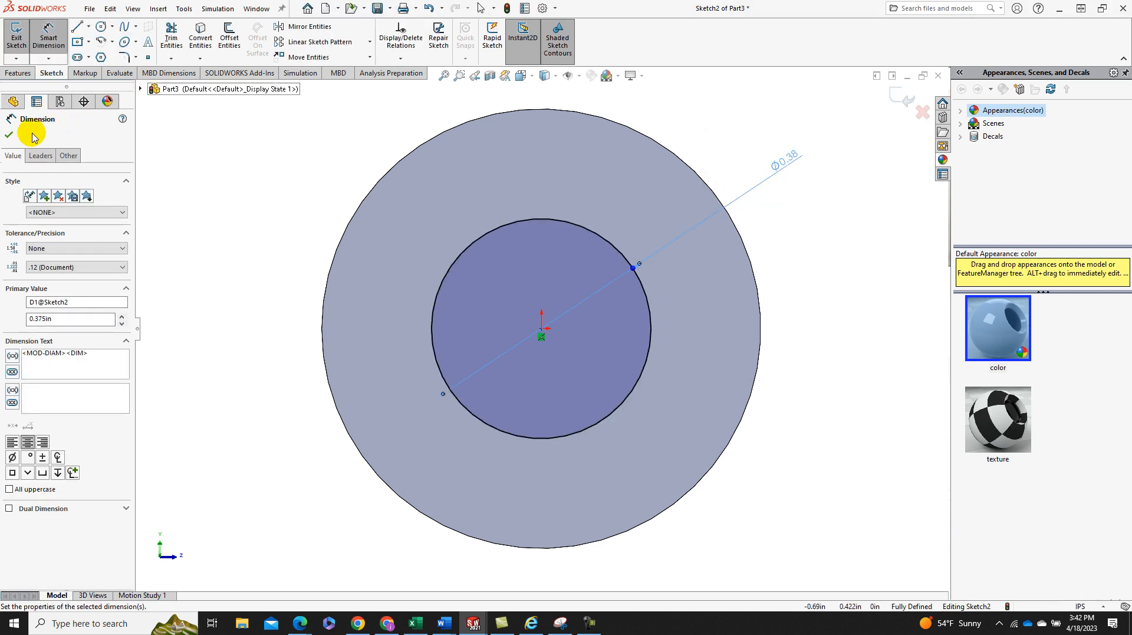
click(8, 136)
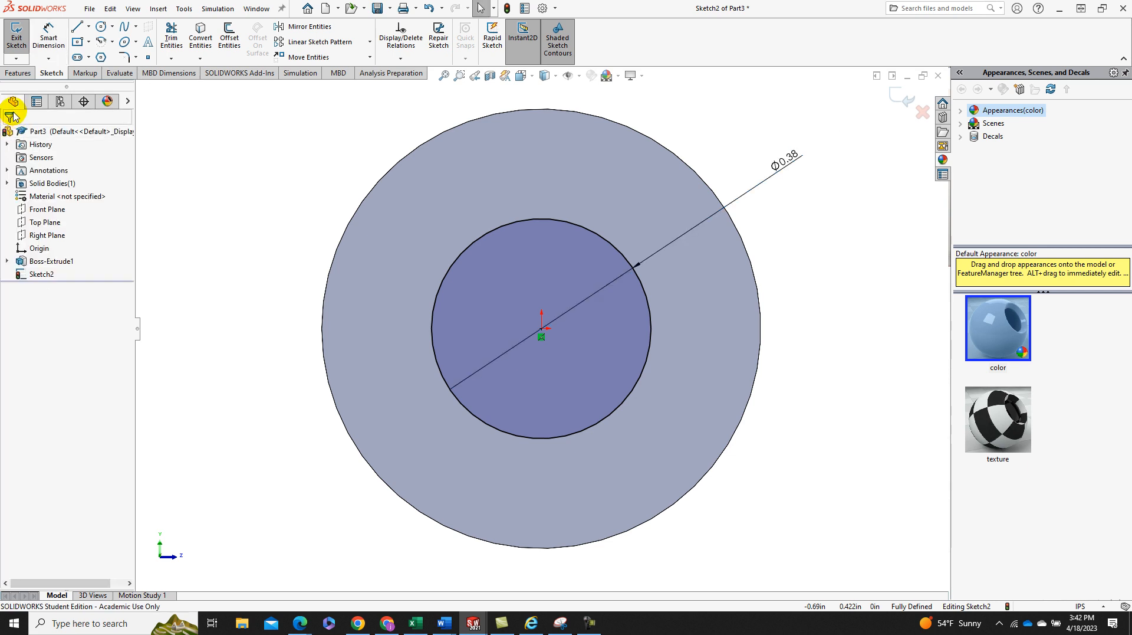
Step: Extrude the 0.375 in circle as a blind boss 2.5 in deep, merged with the head, to form the bolt shank
click(18, 72)
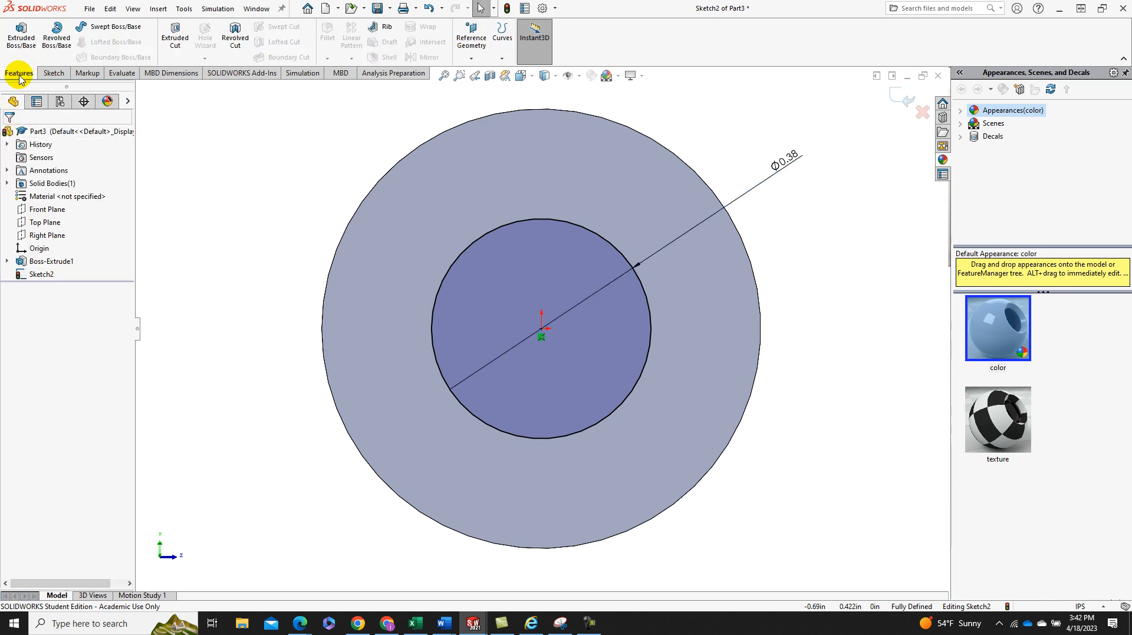
click(20, 41)
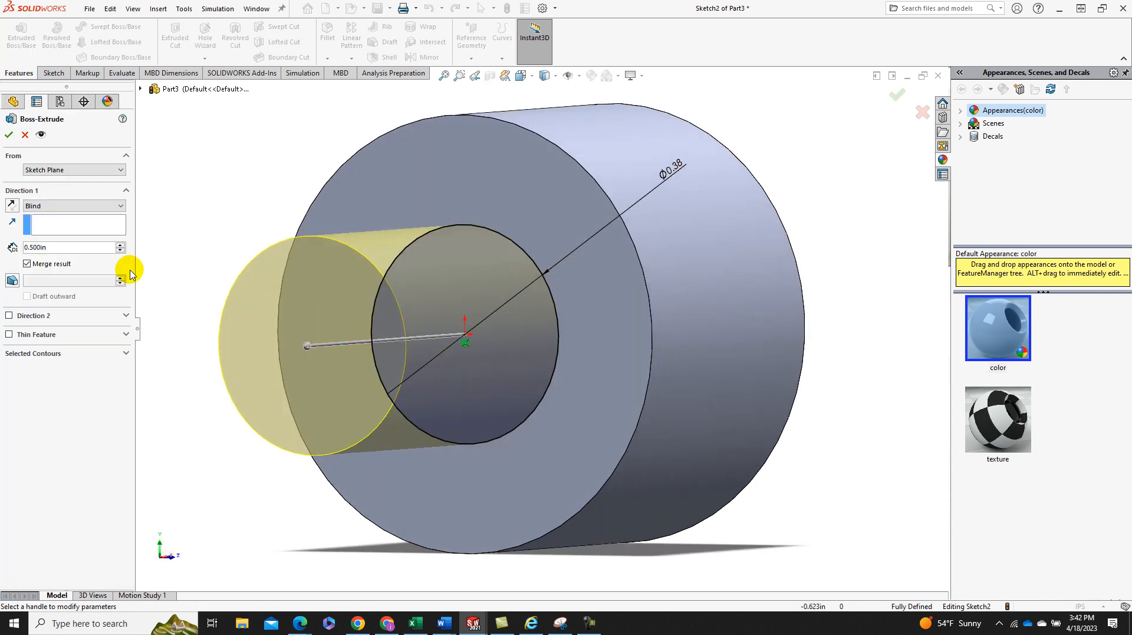
double_click(35, 246)
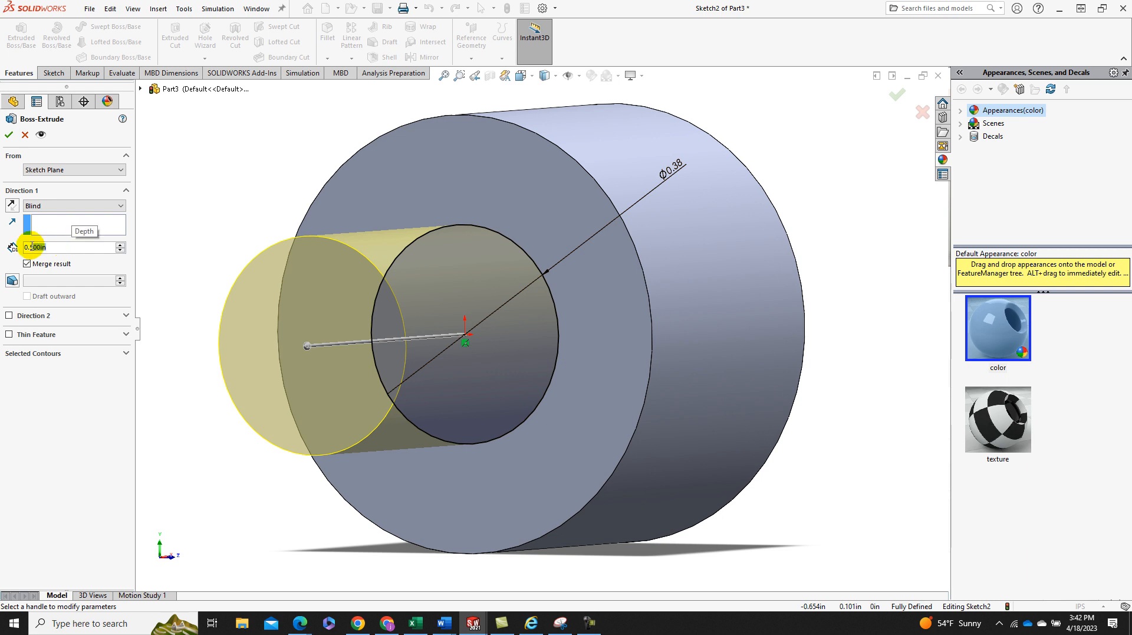
text(2.5)
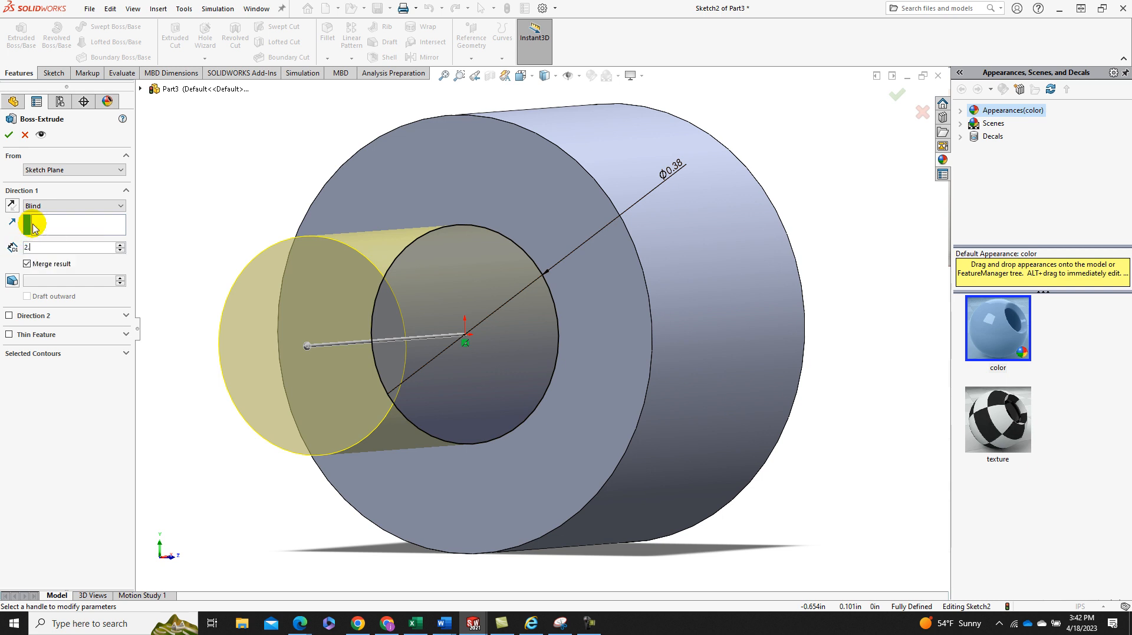
key(Return)
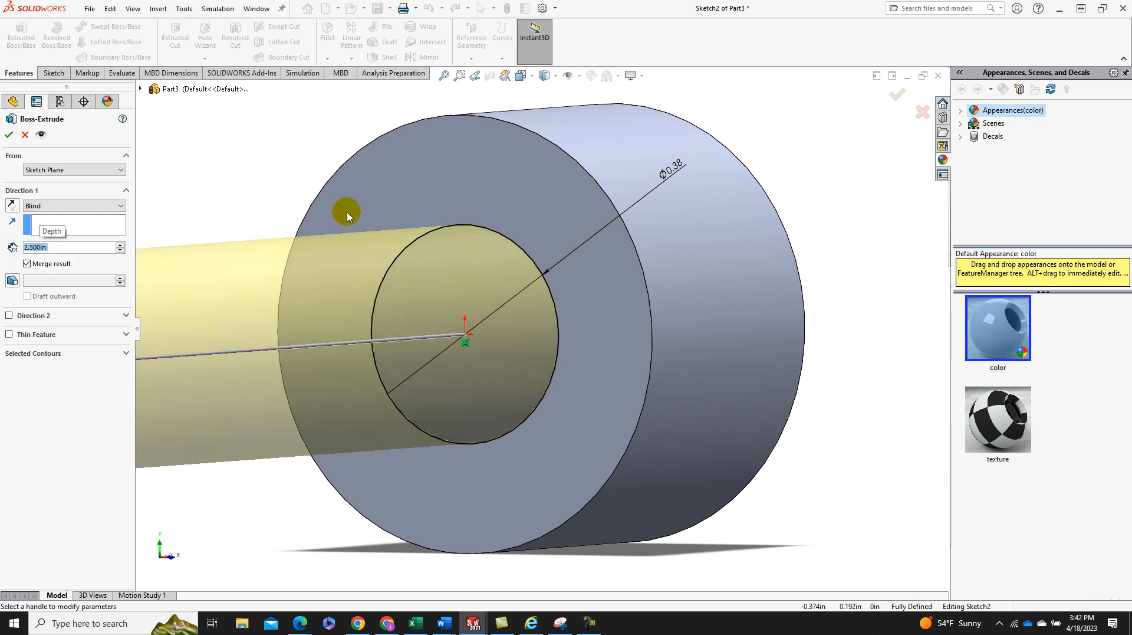
scroll(348, 283, down, 3)
scroll(363, 293, up, 9)
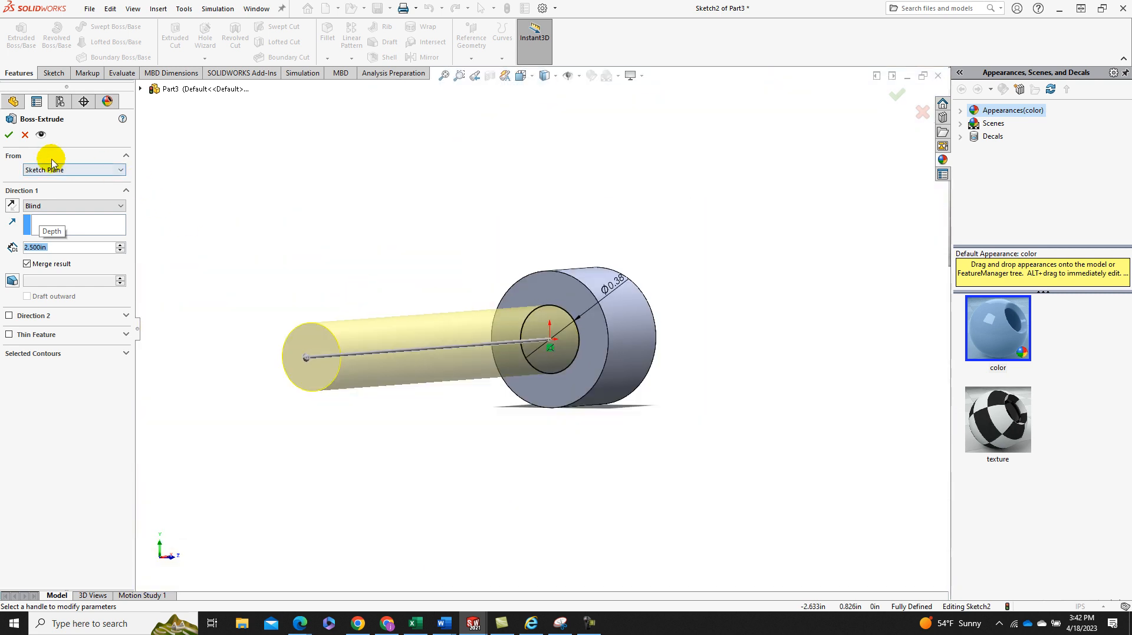
click(7, 137)
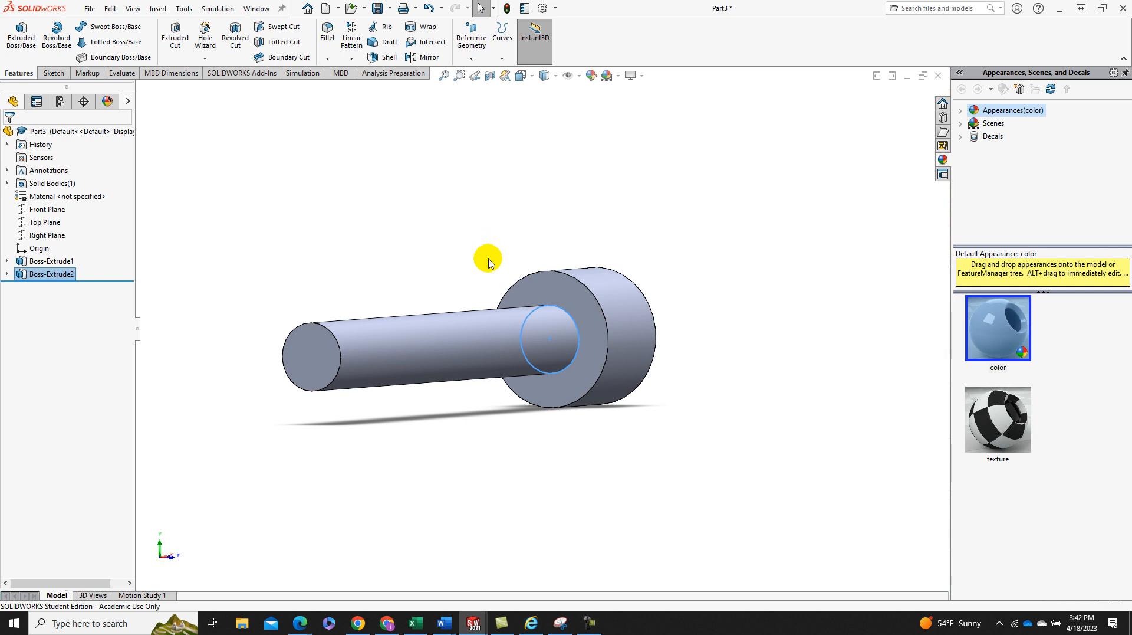
middle_drag(487, 255, 455, 269)
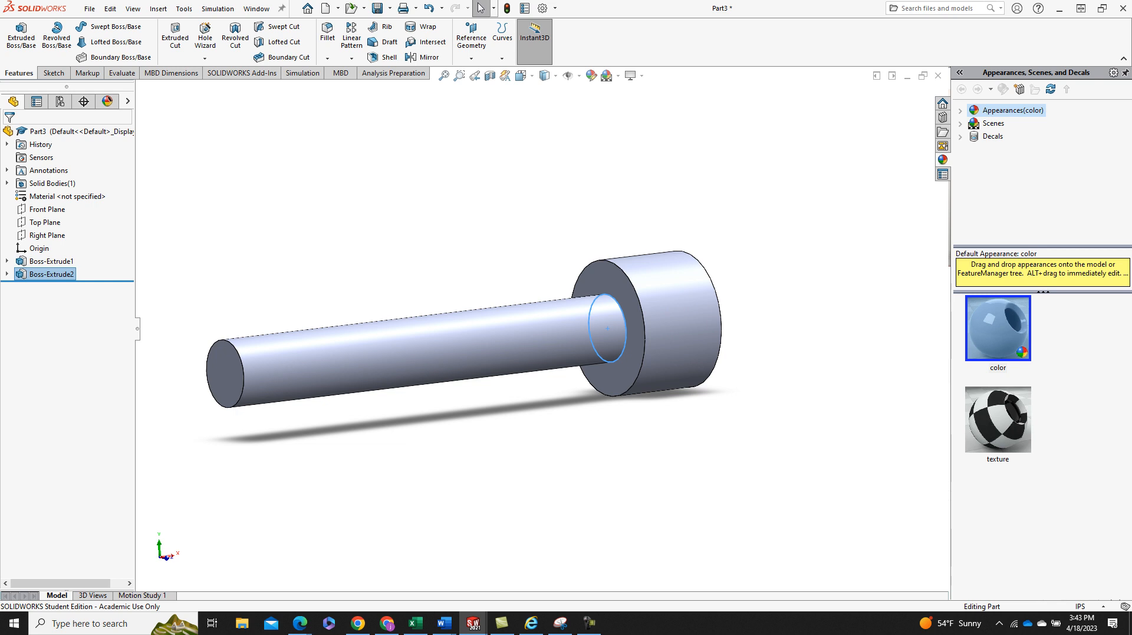
Step: Consult the bolt drawing and chamfer the shank's free end, both outer head edges and the shank-to-head edge by 1/32 in at 45 degrees
drag(1131, 96, 739, 98)
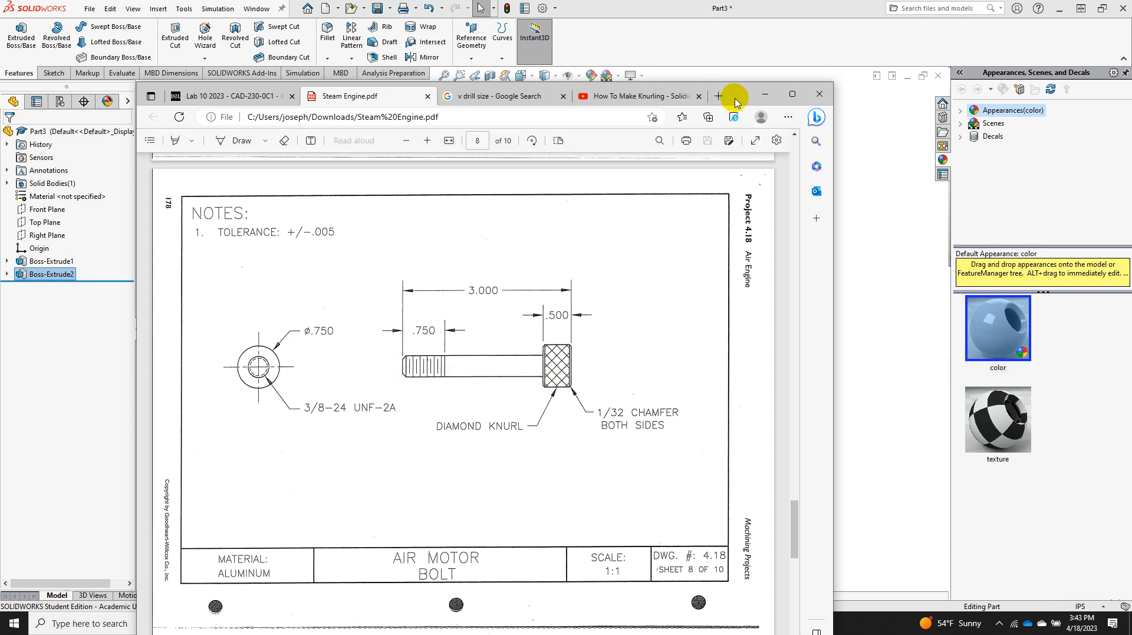
drag(738, 101, 1131, 97)
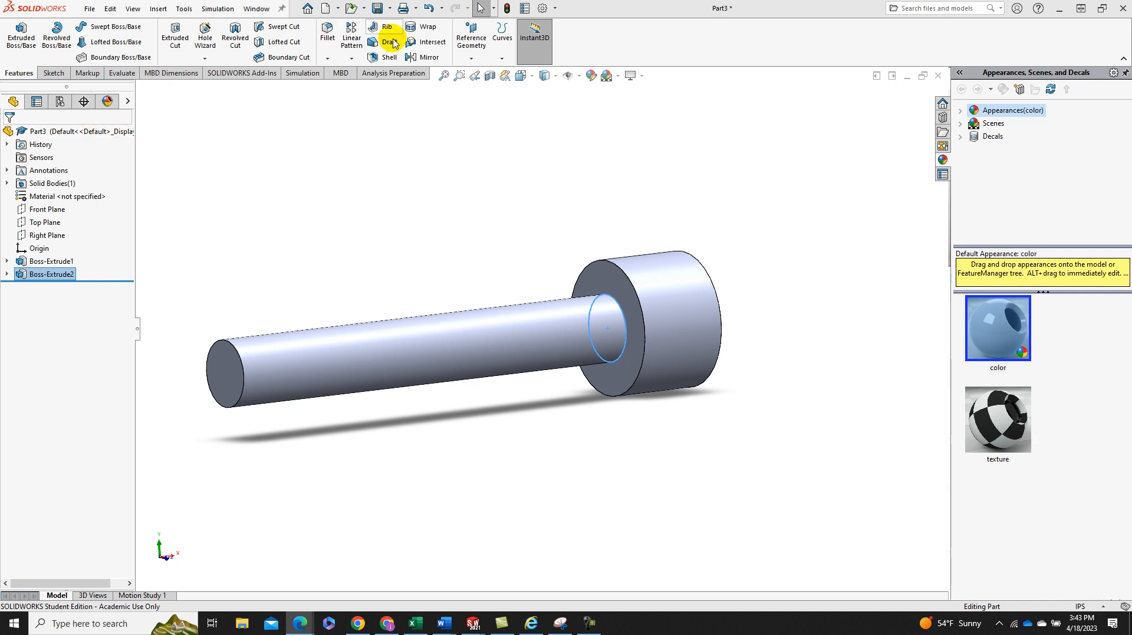
click(327, 58)
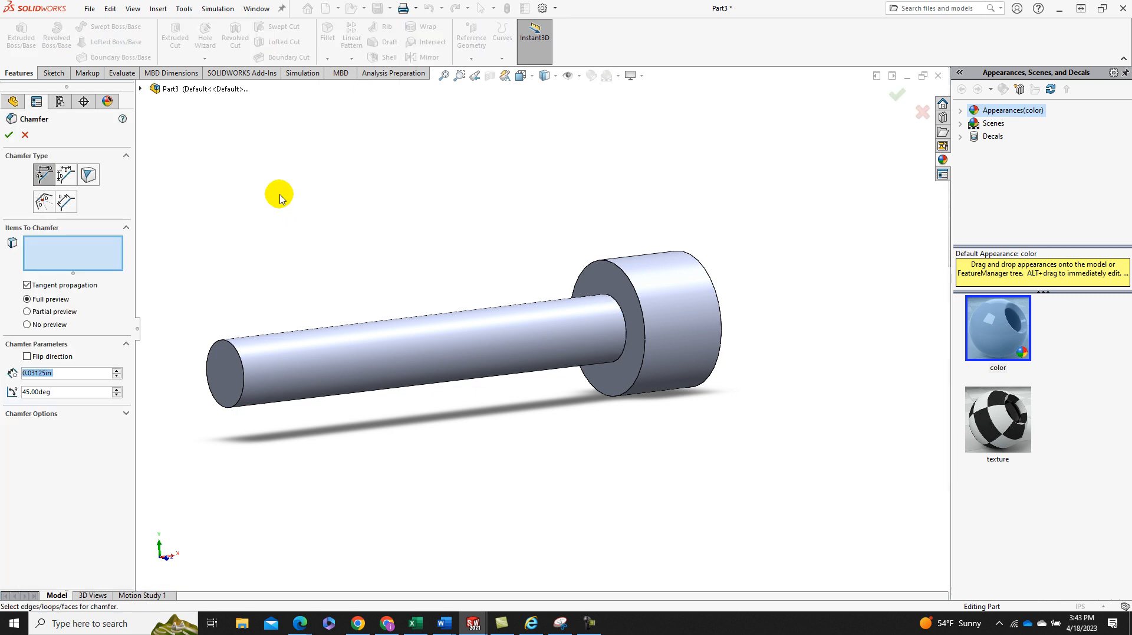
text(1/32)
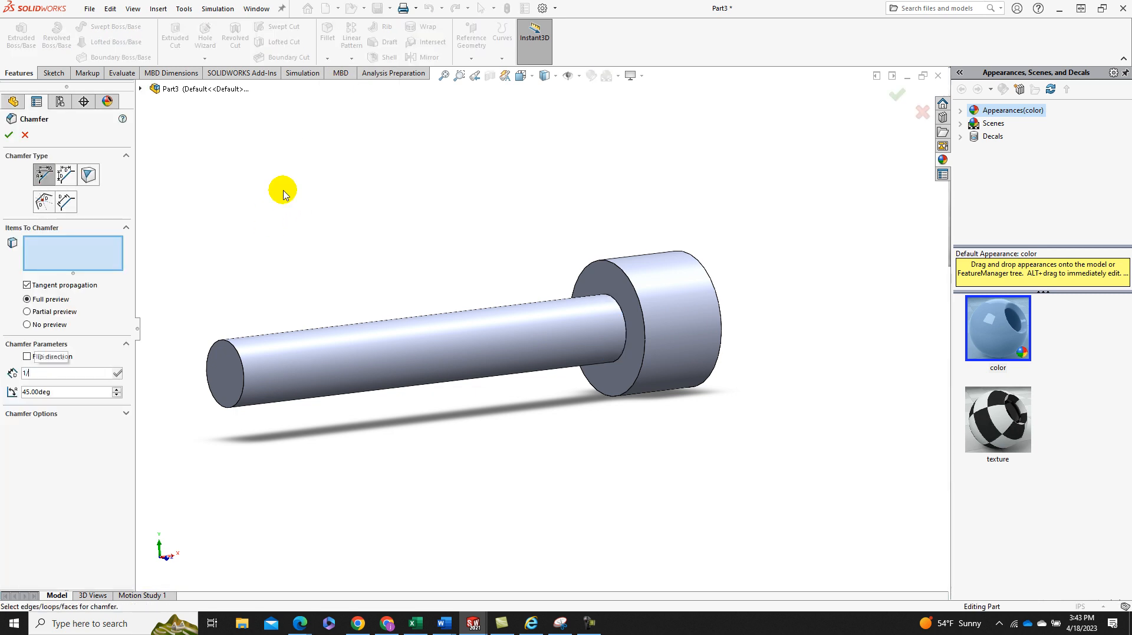
key(Return)
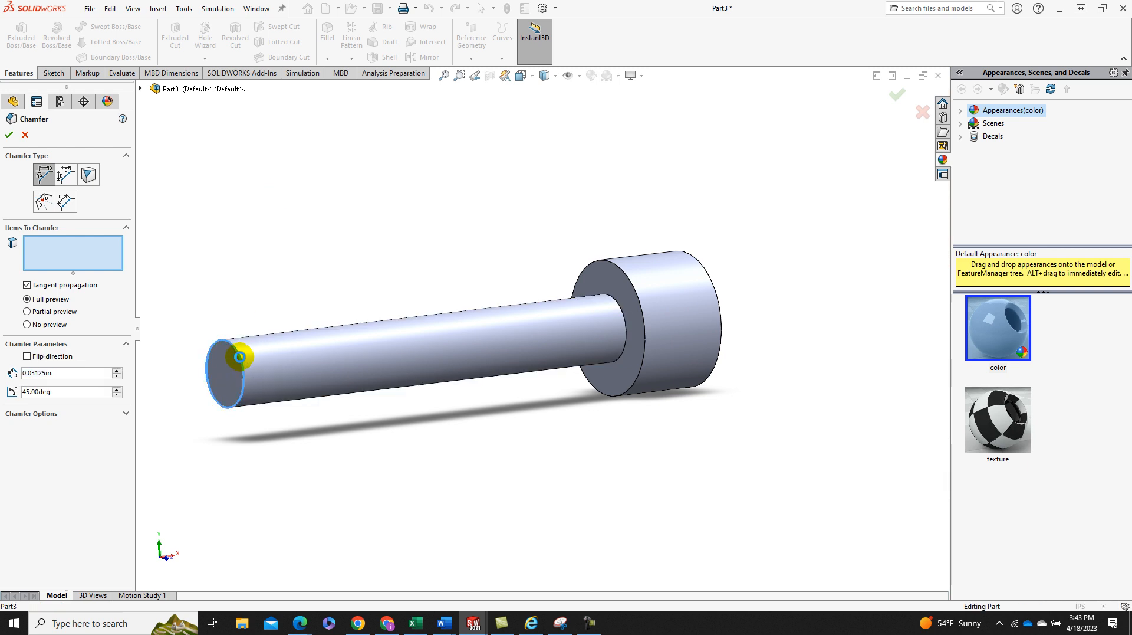
click(236, 354)
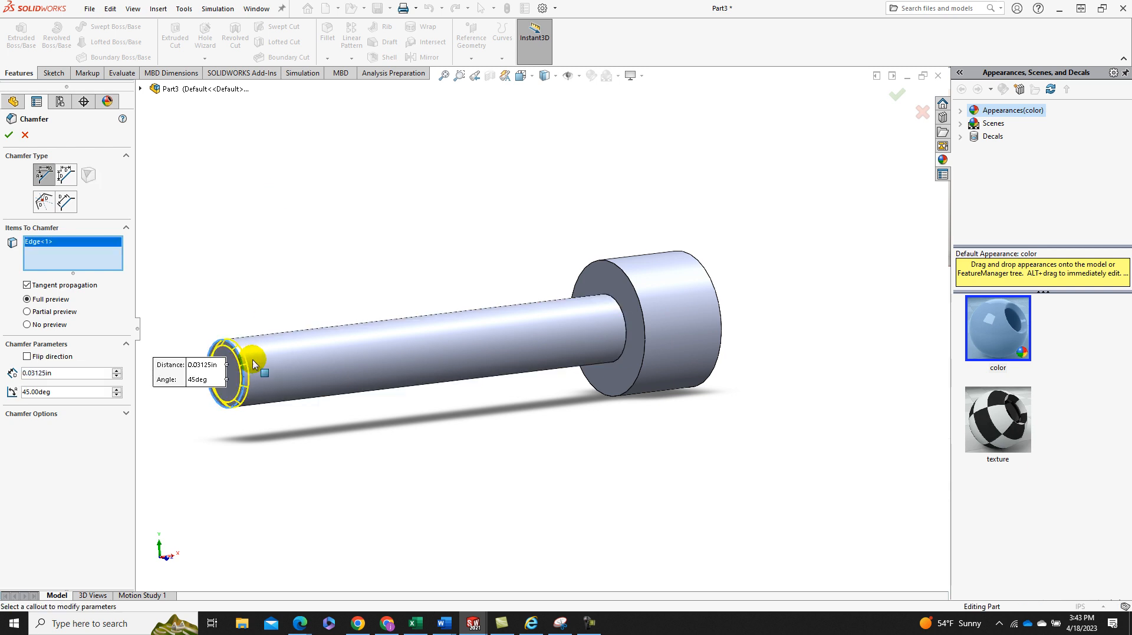
click(633, 287)
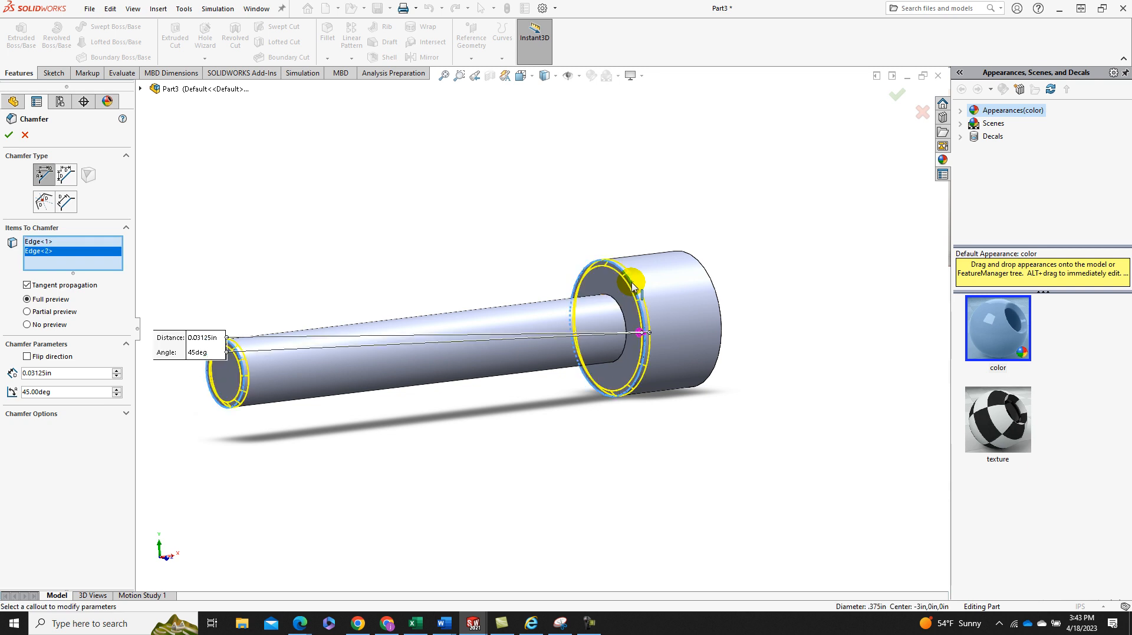
click(701, 272)
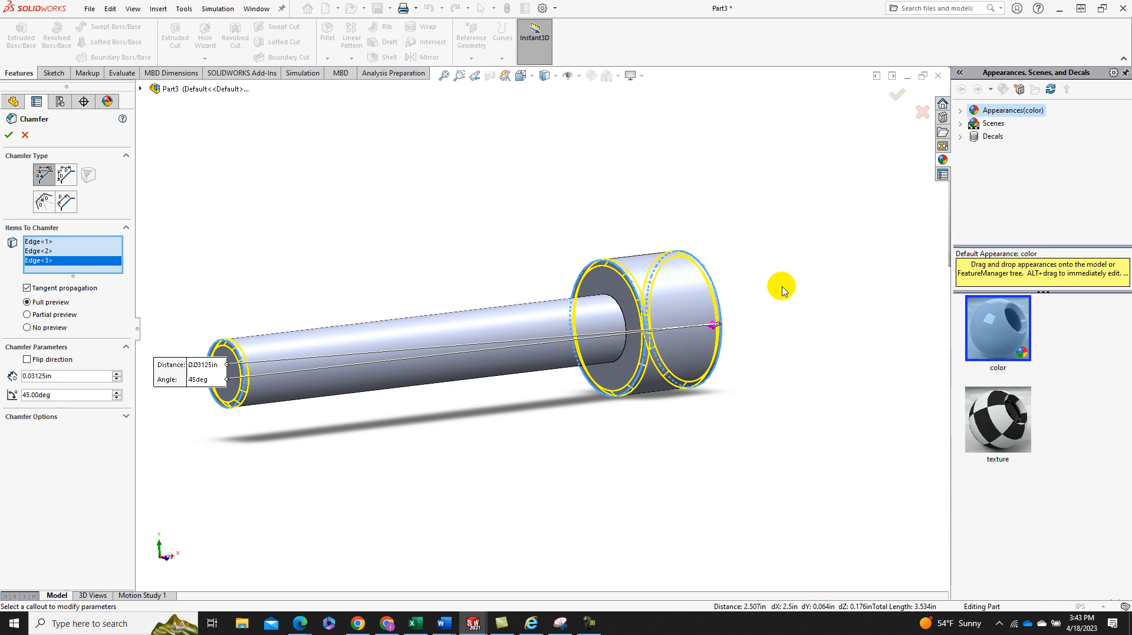
click(623, 309)
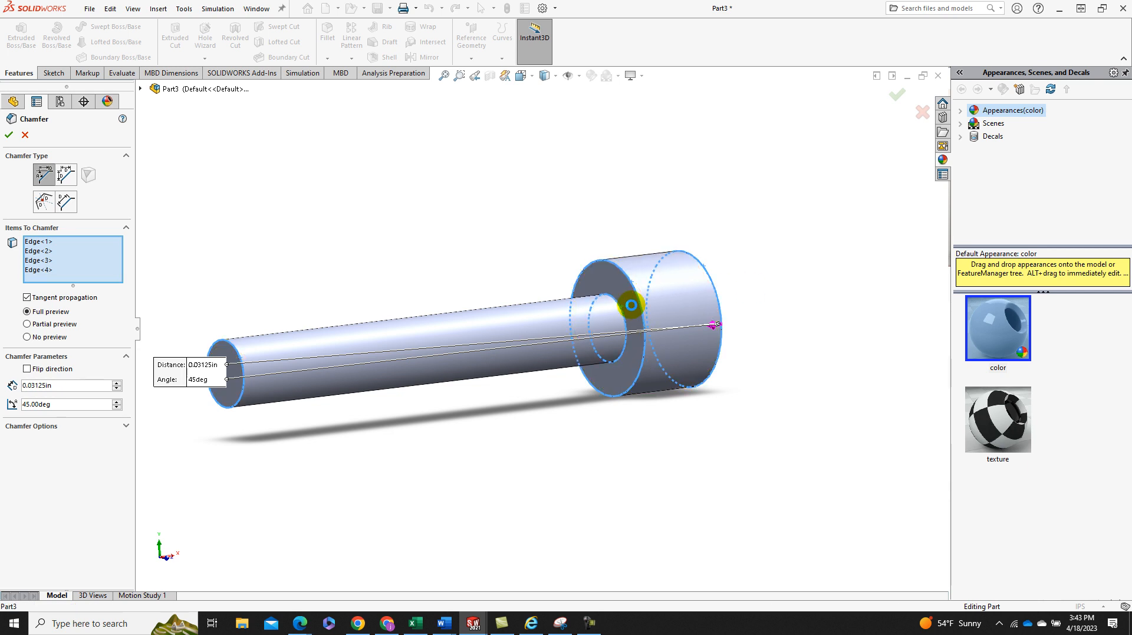
right_click(779, 252)
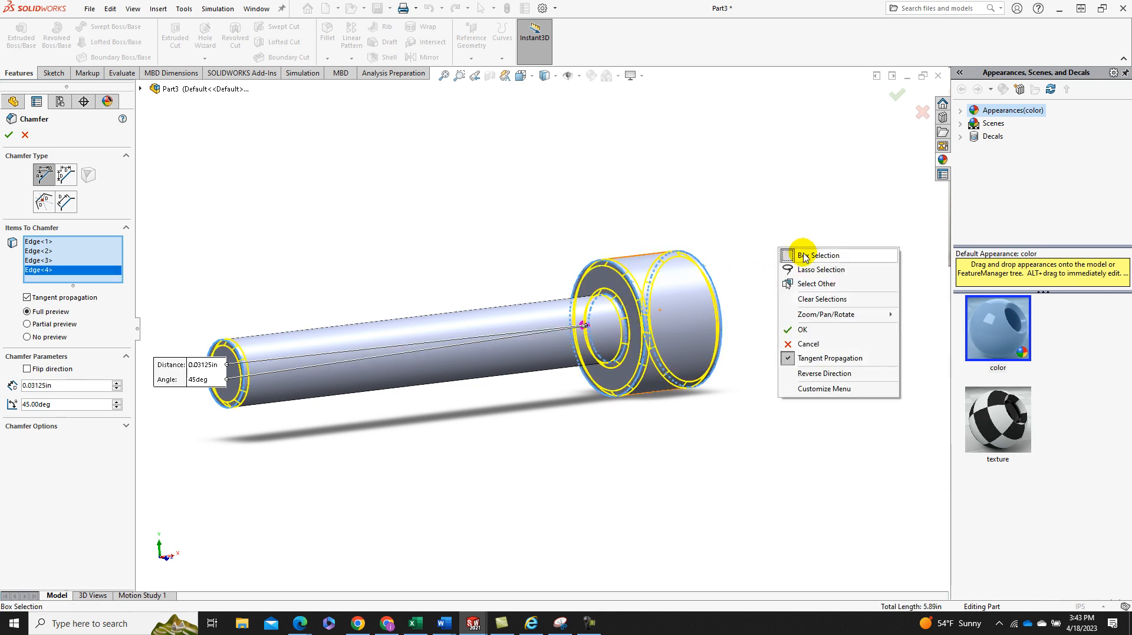
click(612, 197)
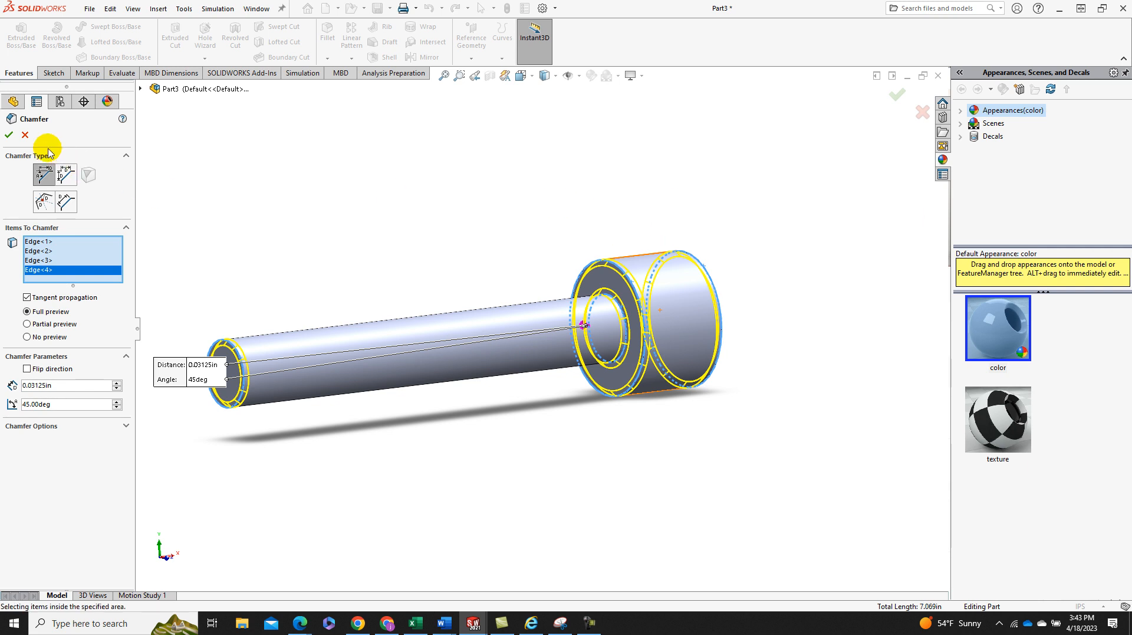
click(8, 136)
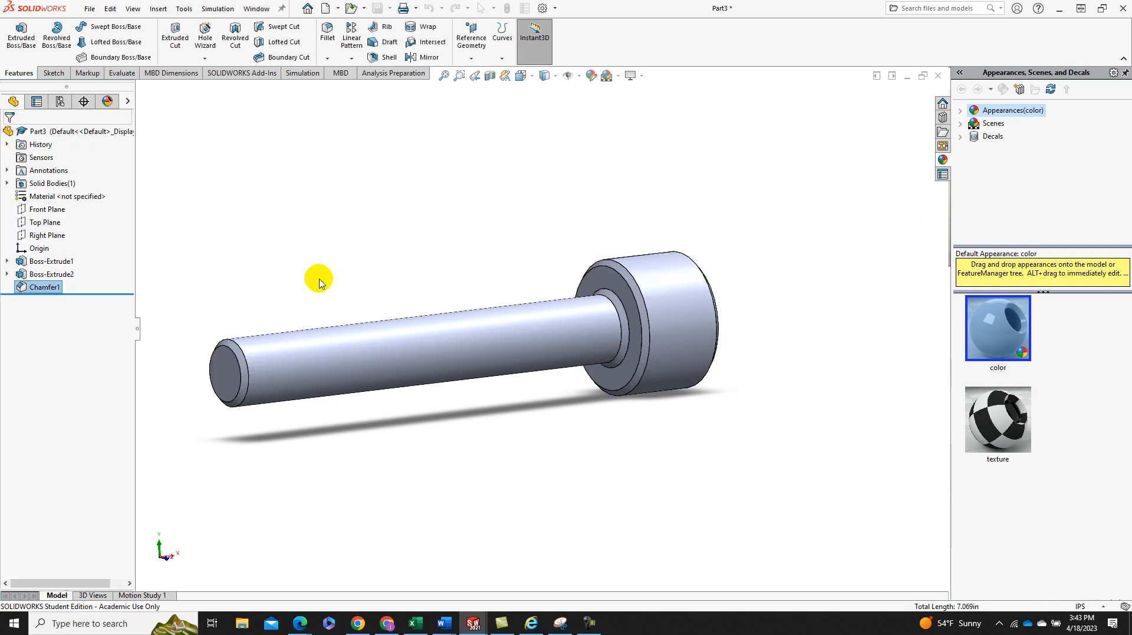
Step: Start a blind cut thread on the shank's chamfered end edge, using Inch Die, size 0.3750-24, with a depth of 0.850 in
middle_drag(479, 272, 473, 361)
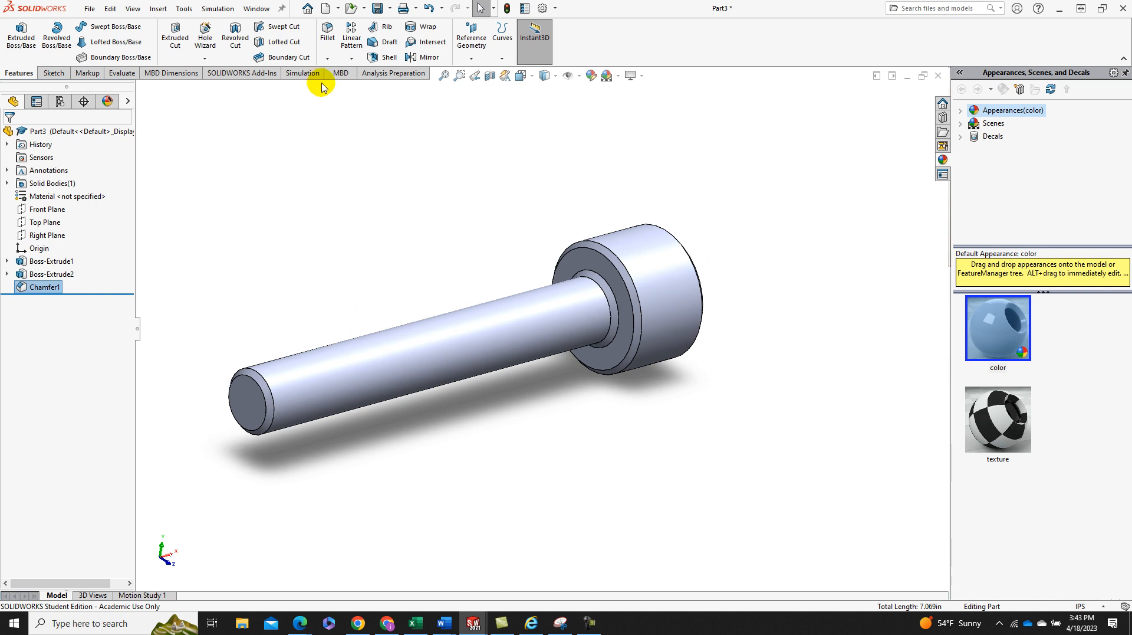
click(206, 58)
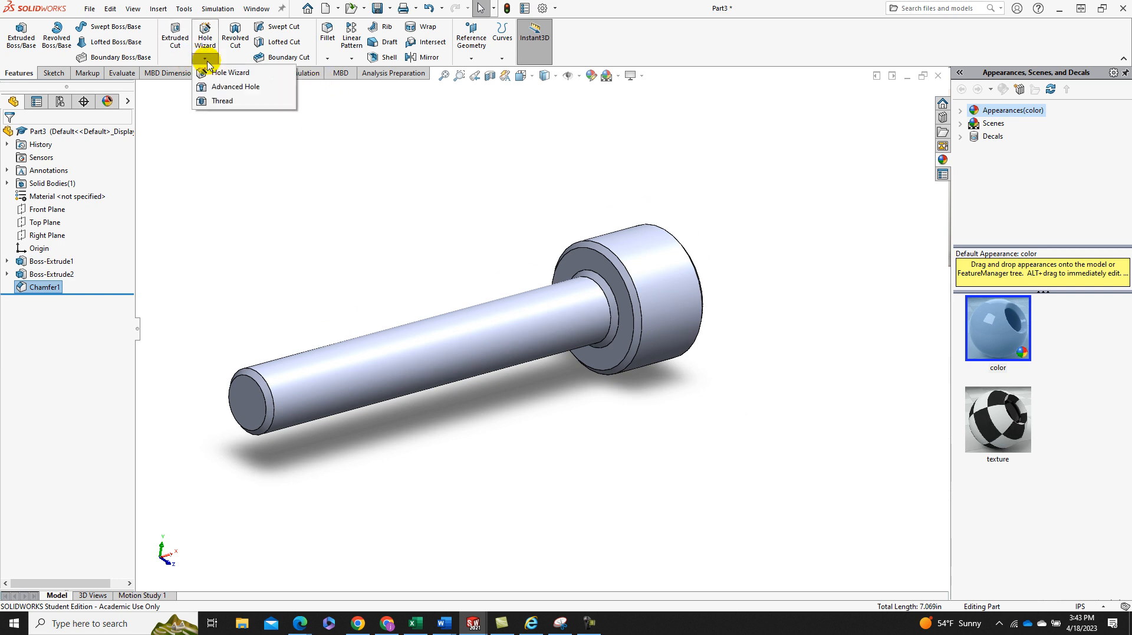
click(222, 101)
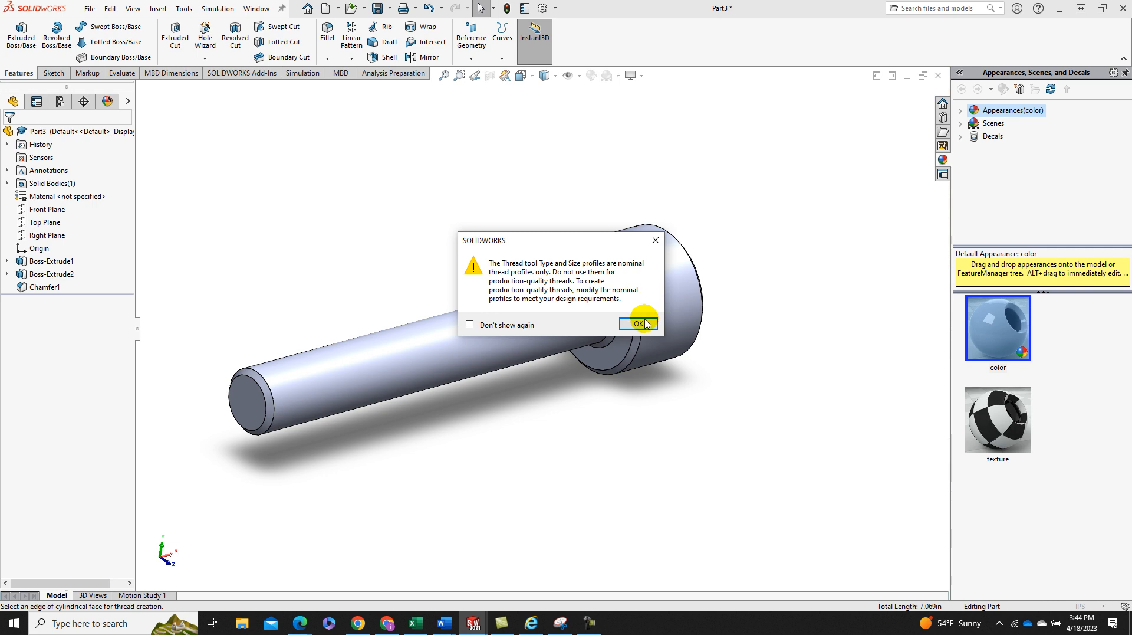
click(638, 324)
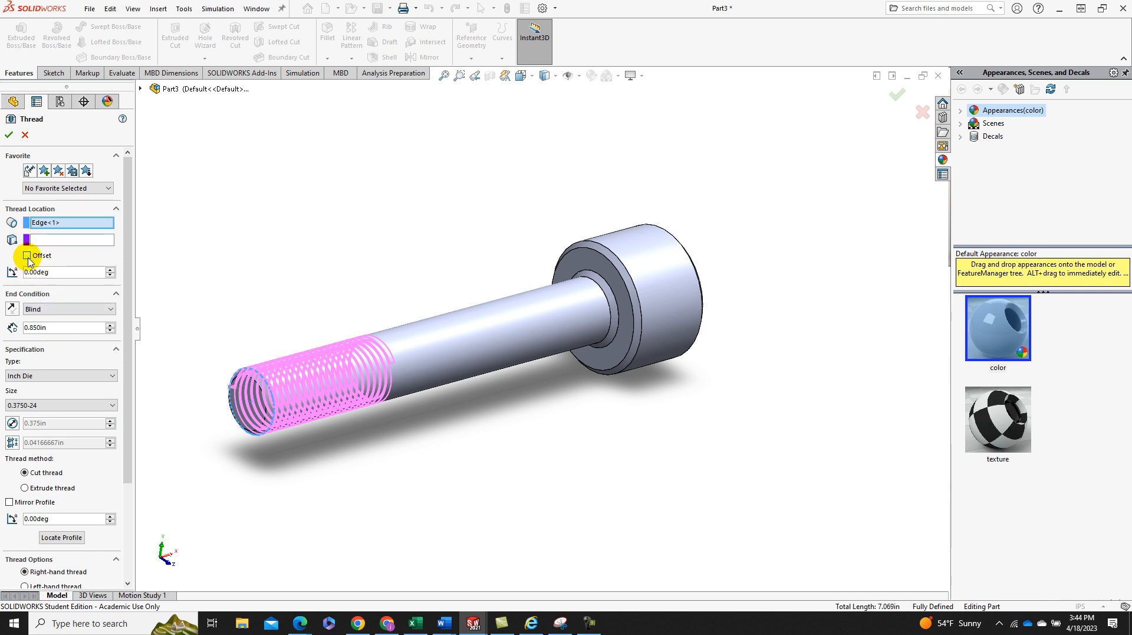
Step: Offset the thread's start by 0.100 in and reverse the offset so the thread begins beyond the shank's chamfered end
middle_drag(339, 268, 273, 270)
scroll(186, 395, up, 2)
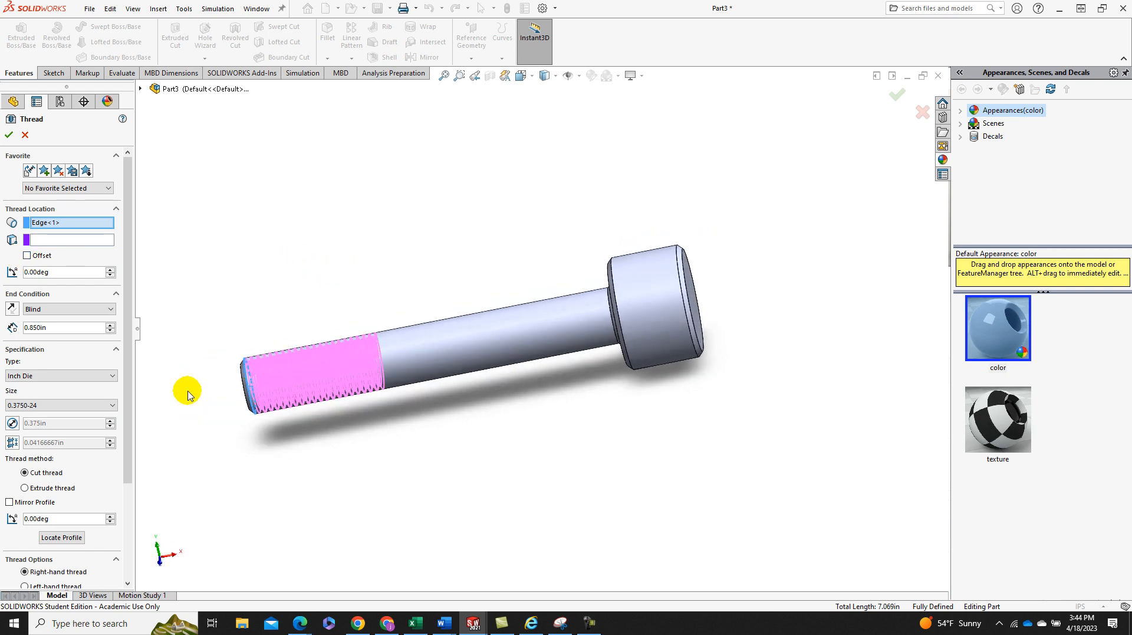
scroll(186, 395, down, 3)
scroll(194, 394, up, 2)
scroll(417, 362, down, 6)
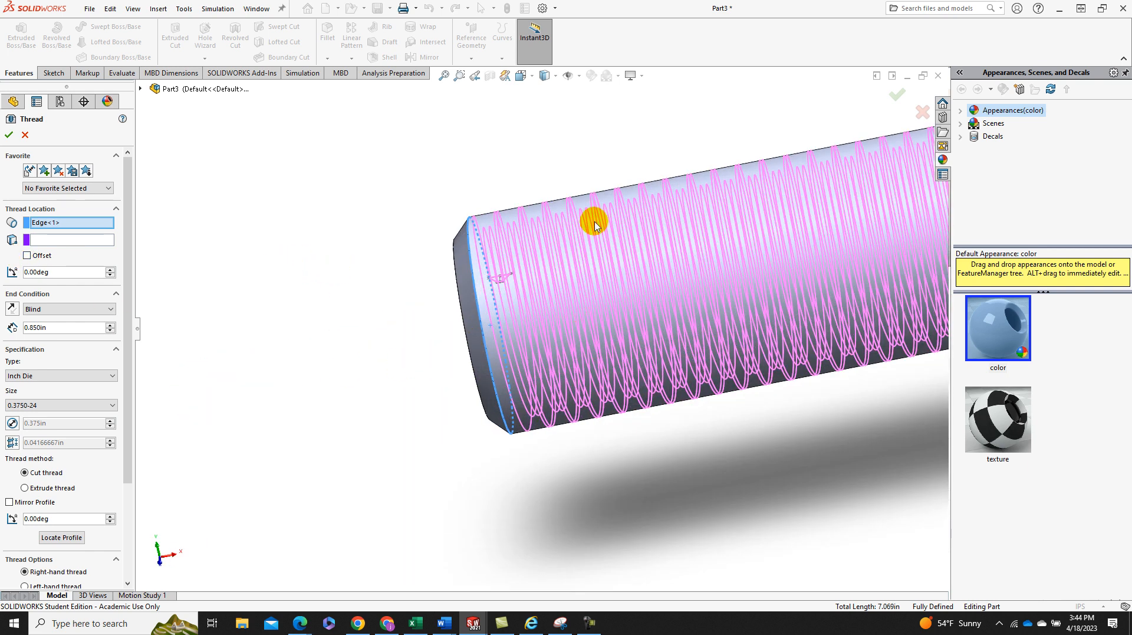
middle_drag(527, 163, 830, 489)
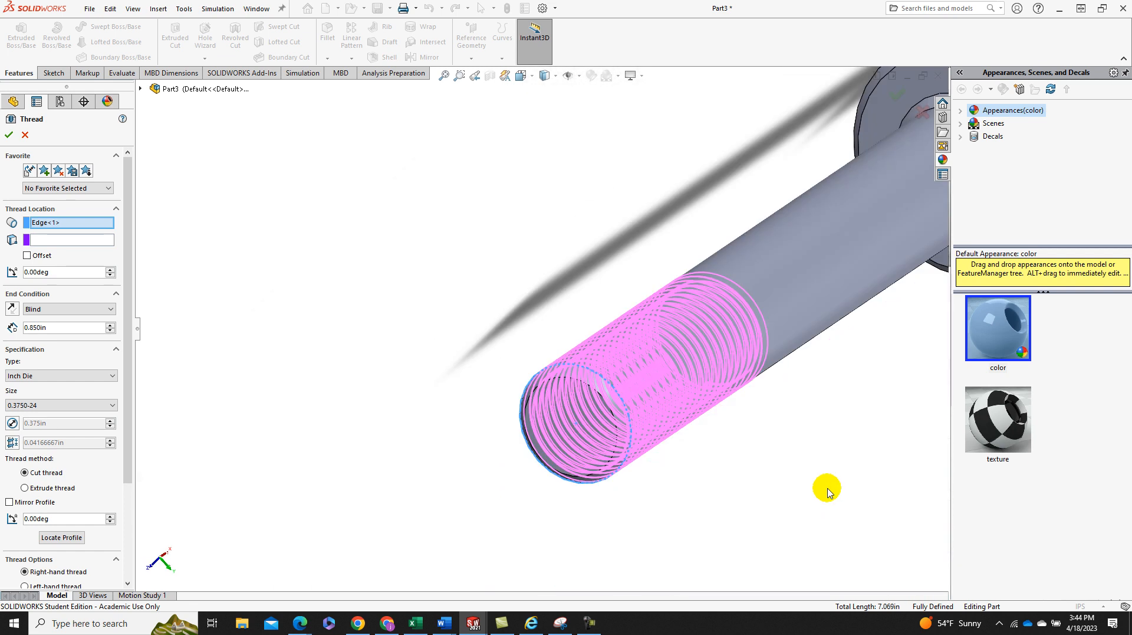
scroll(533, 324, down, 4)
middle_drag(605, 389, 651, 451)
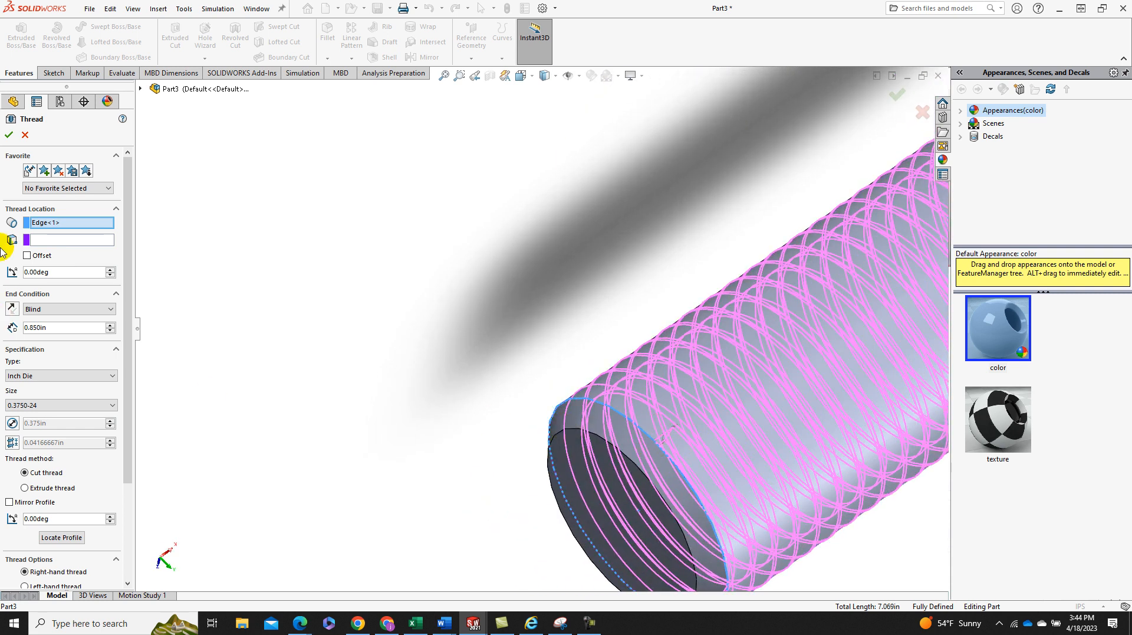
click(26, 256)
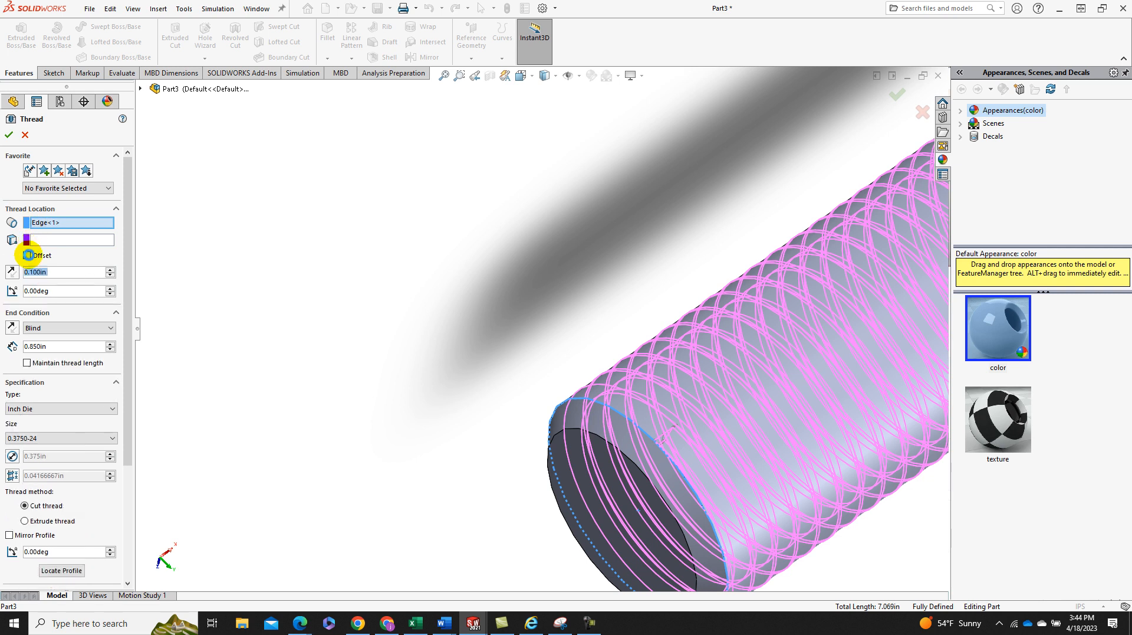
middle_drag(413, 323, 428, 348)
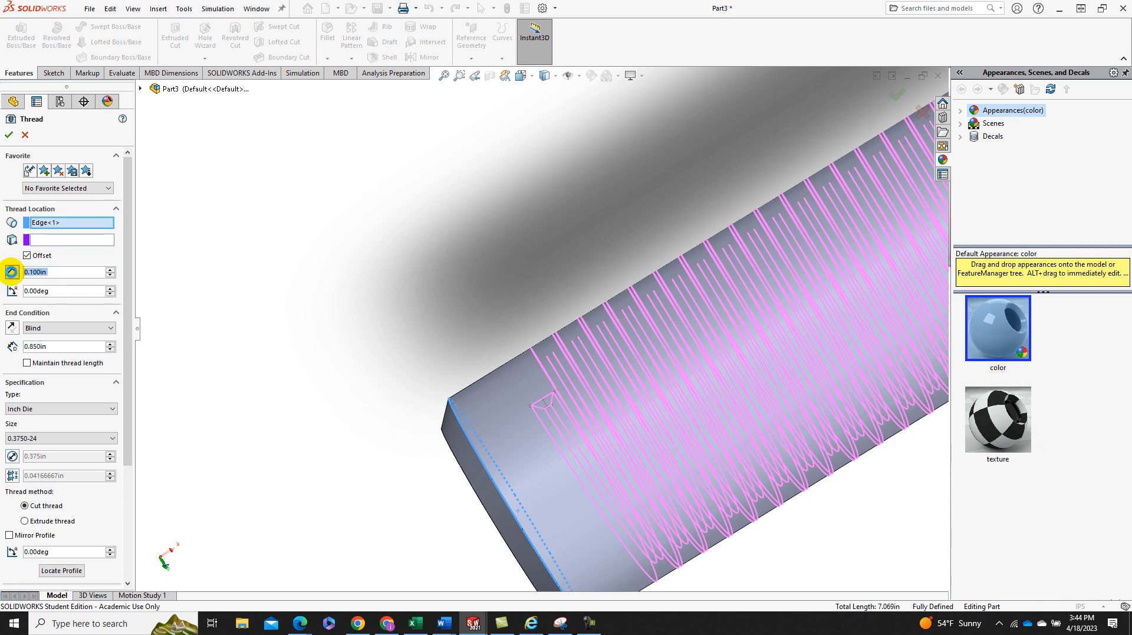
click(11, 272)
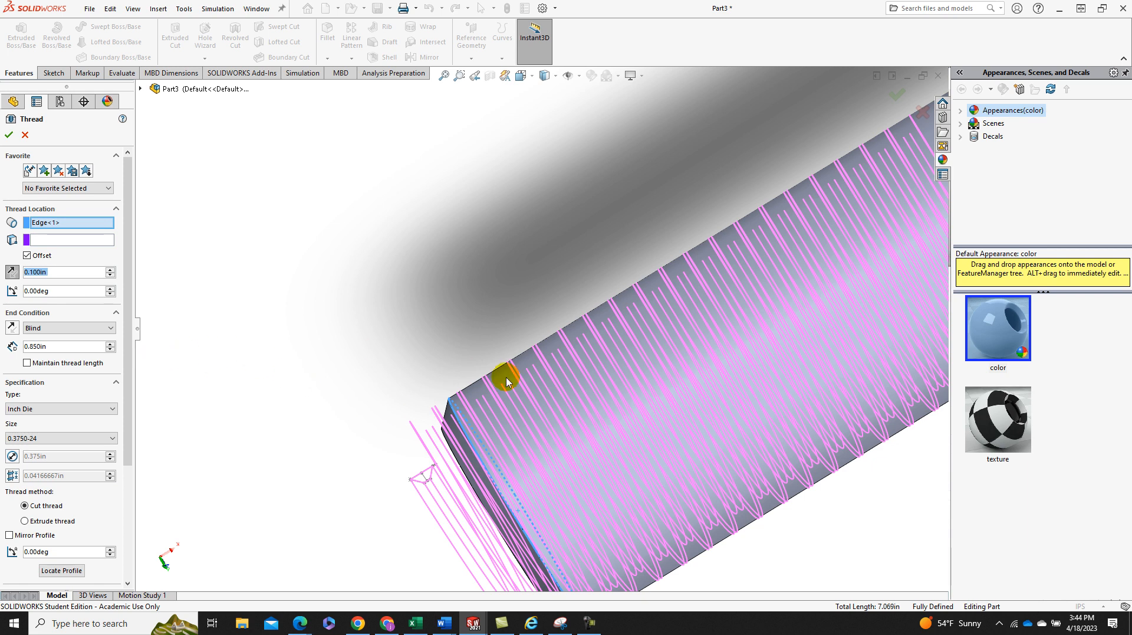
scroll(639, 384, up, 3)
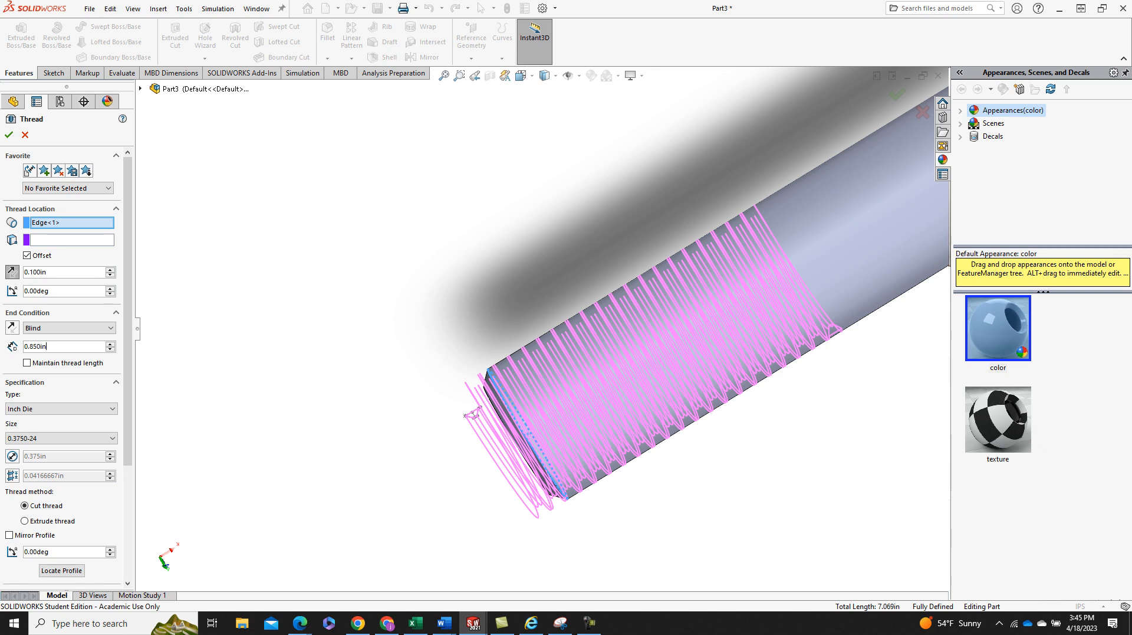
Step: Check the thread length on the Air Motor Bolt drawing and accept the thread feature with its 0.850 in depth
drag(1131, 83, 787, 35)
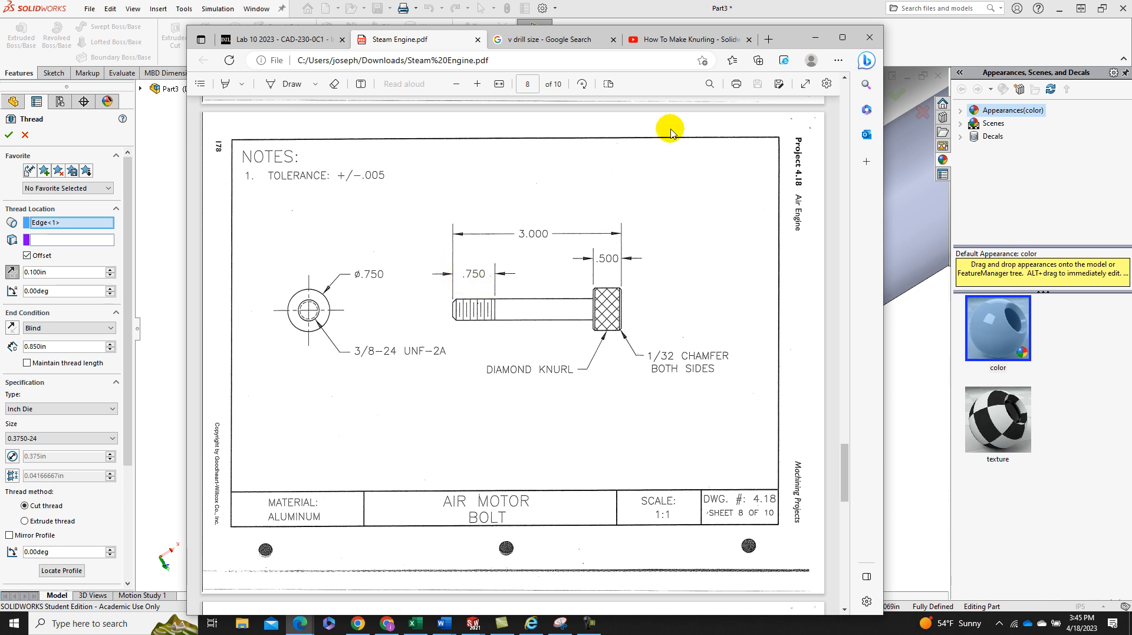
click(816, 37)
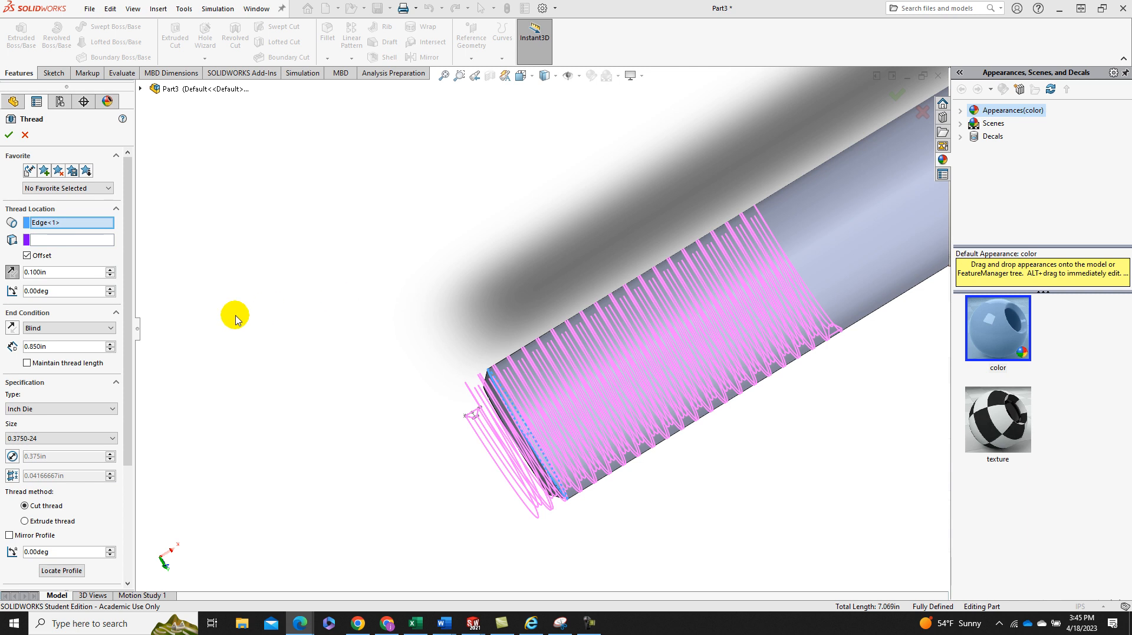
click(9, 134)
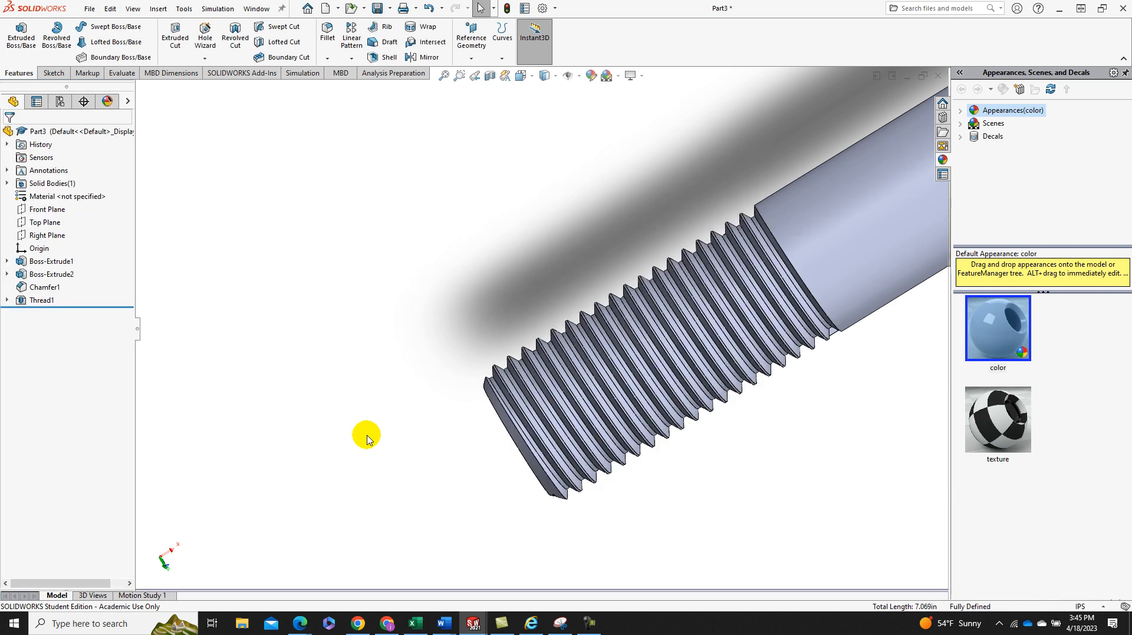
Step: Inspect the cut thread on the bolt, and look at example dies in the browser's "thread die" search results
middle_drag(564, 388, 530, 417)
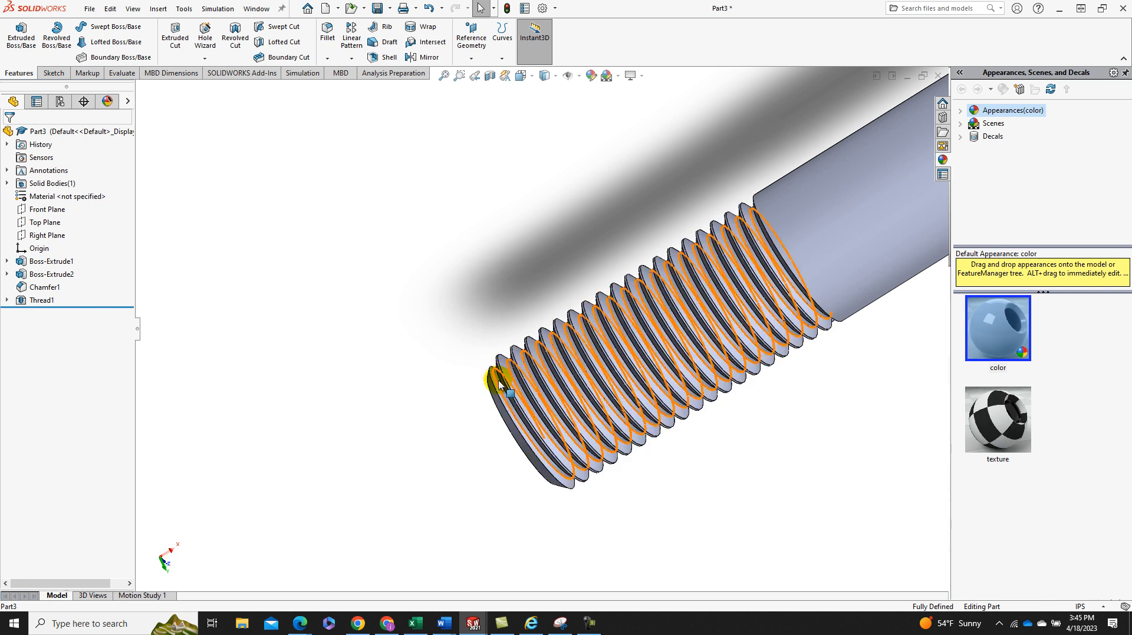
scroll(599, 454, up, 5)
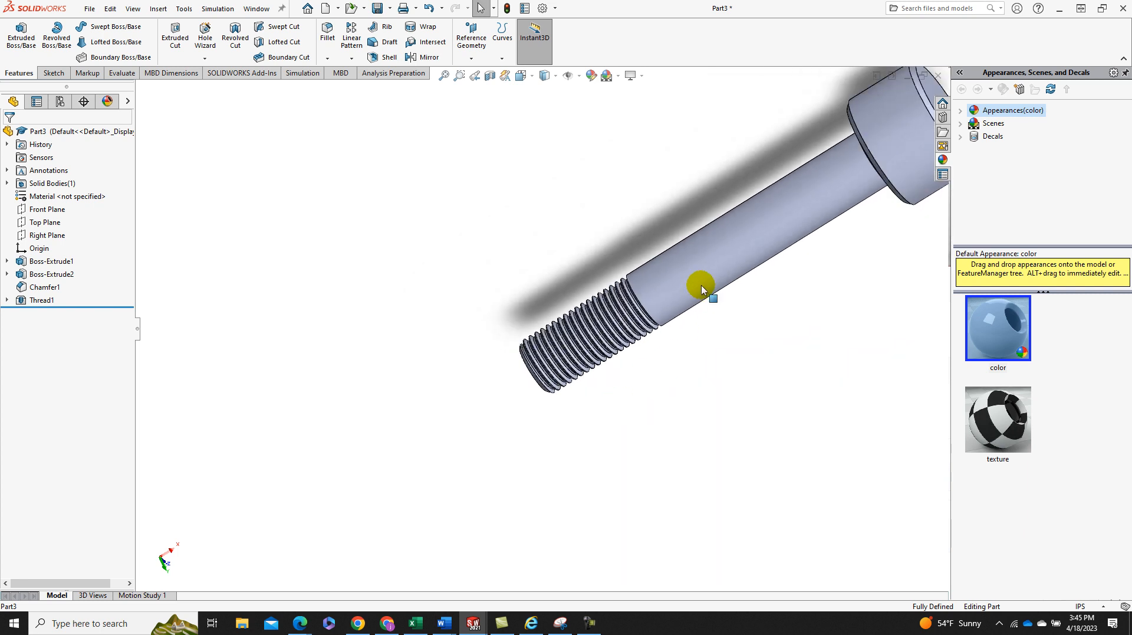
scroll(700, 295, up, 2)
middle_drag(731, 225, 364, 413)
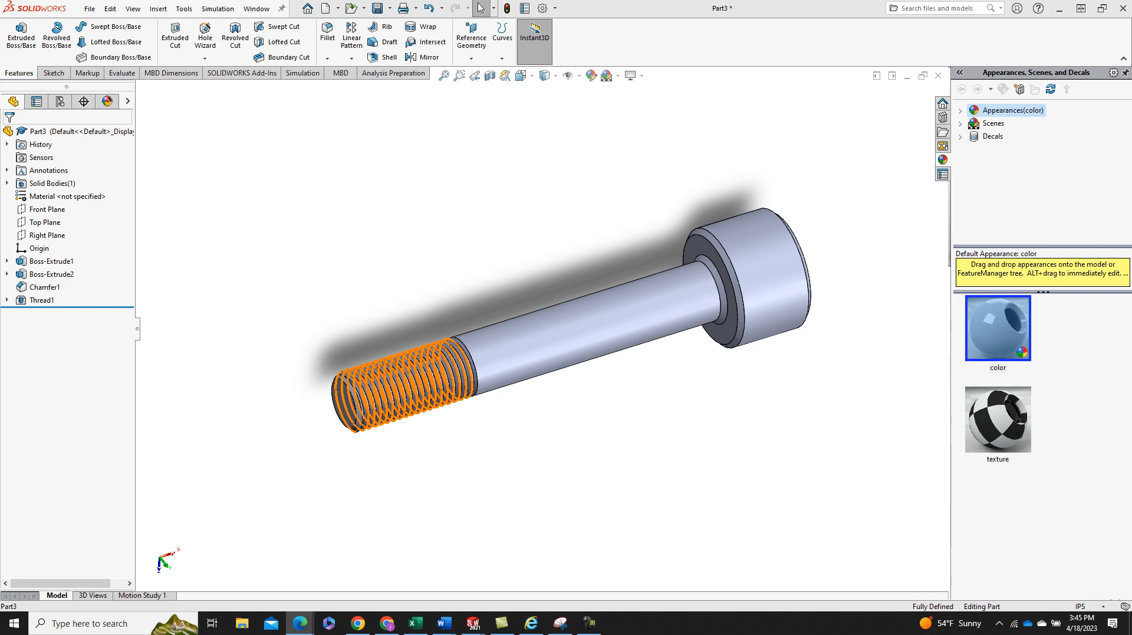
drag(1131, 94, 953, 107)
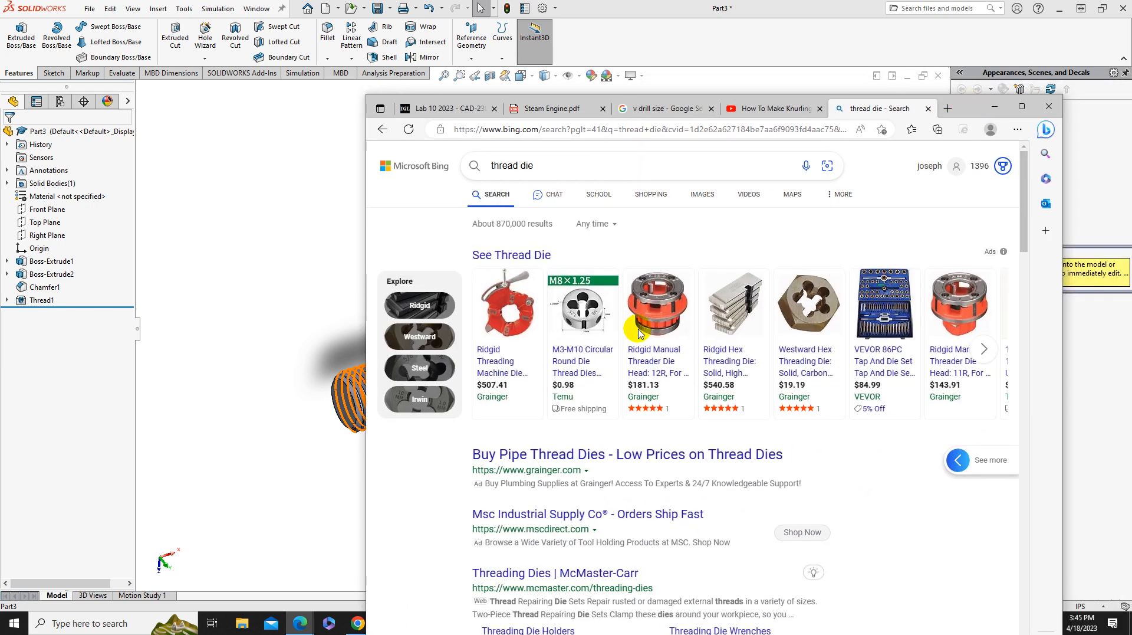
mouse_move(574, 290)
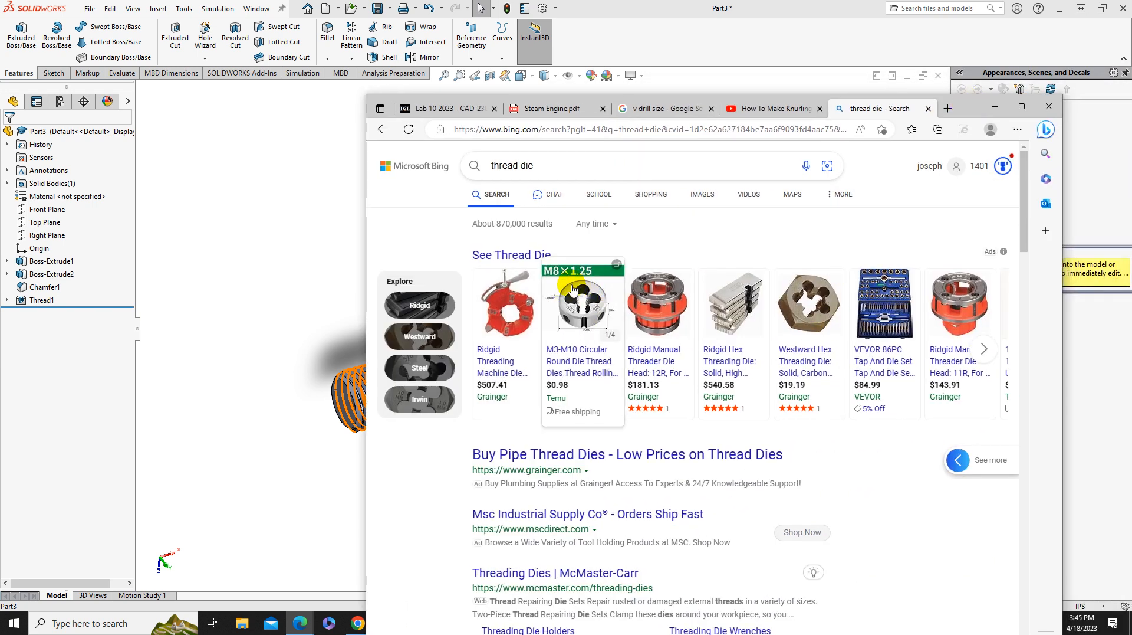
mouse_move(796, 333)
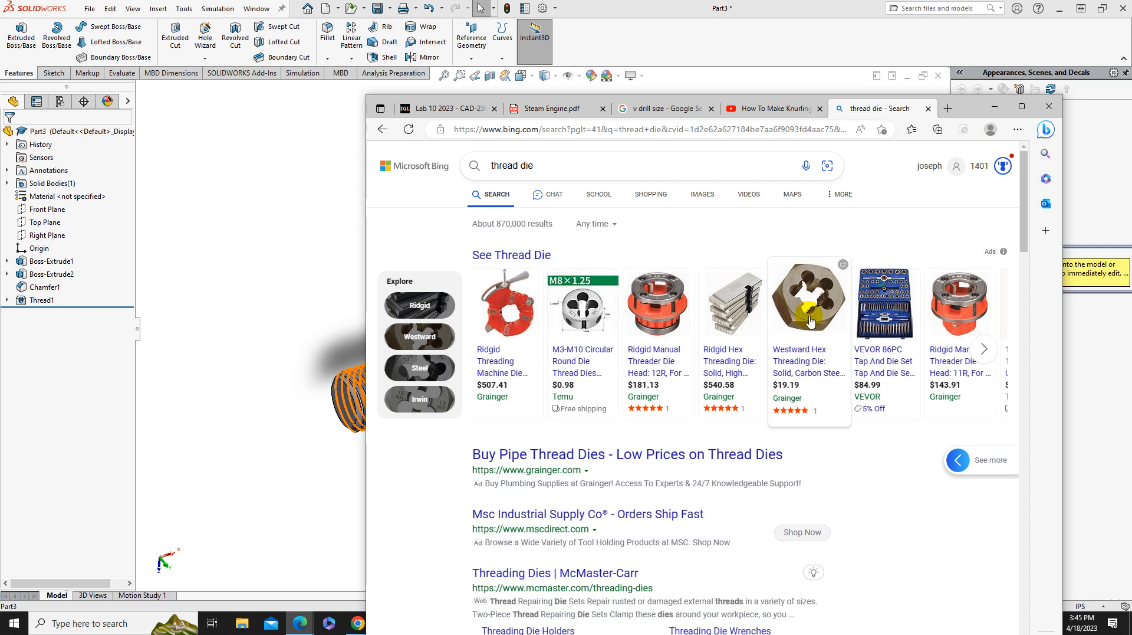
mouse_move(877, 332)
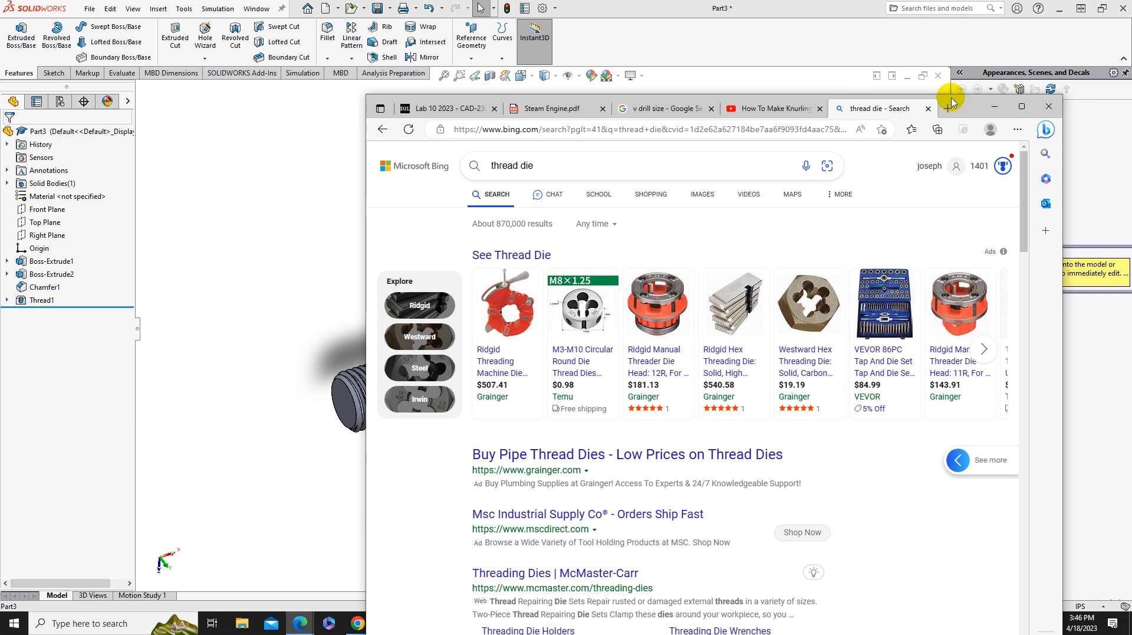
click(994, 106)
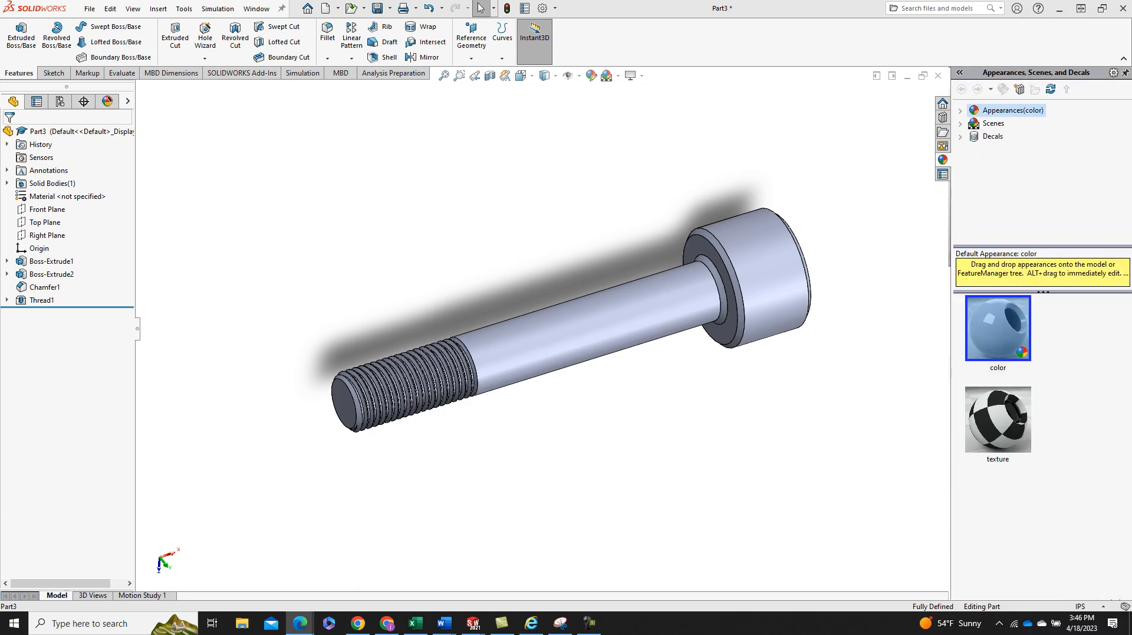
Step: Apply a light yellow color (RGB 255, 255, 128) to the whole bolt part in all display states
click(591, 76)
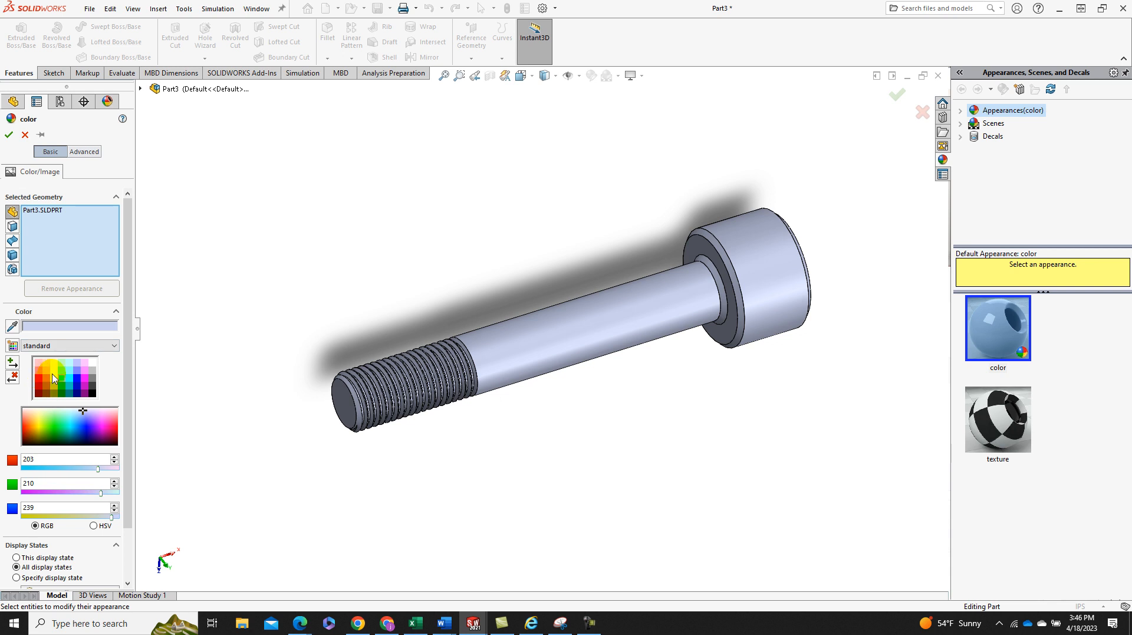
click(53, 371)
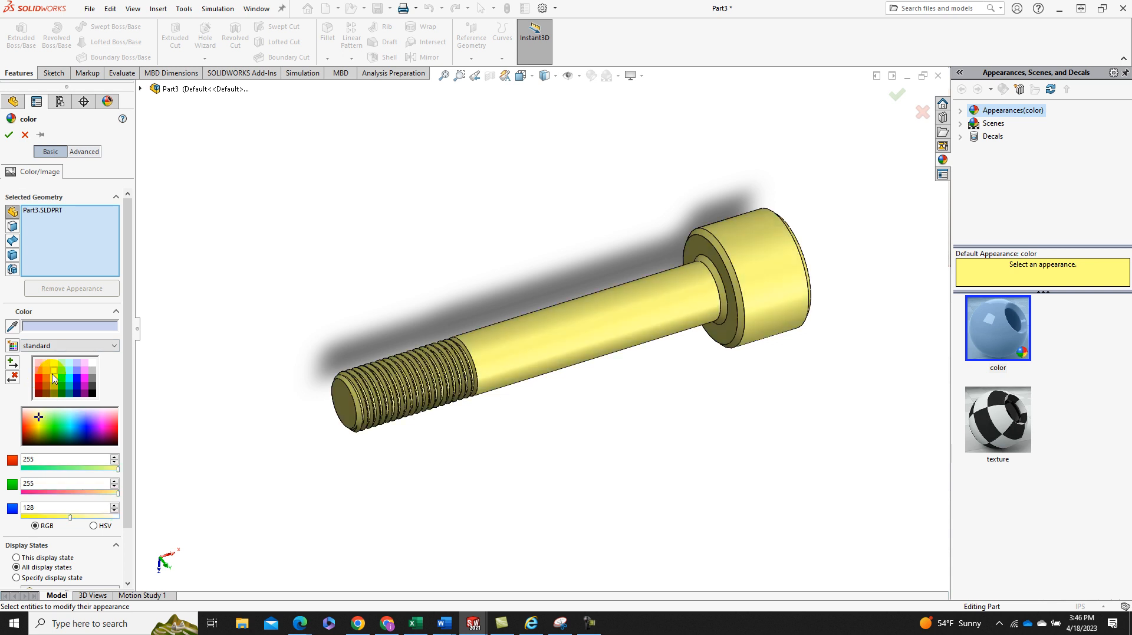
click(9, 136)
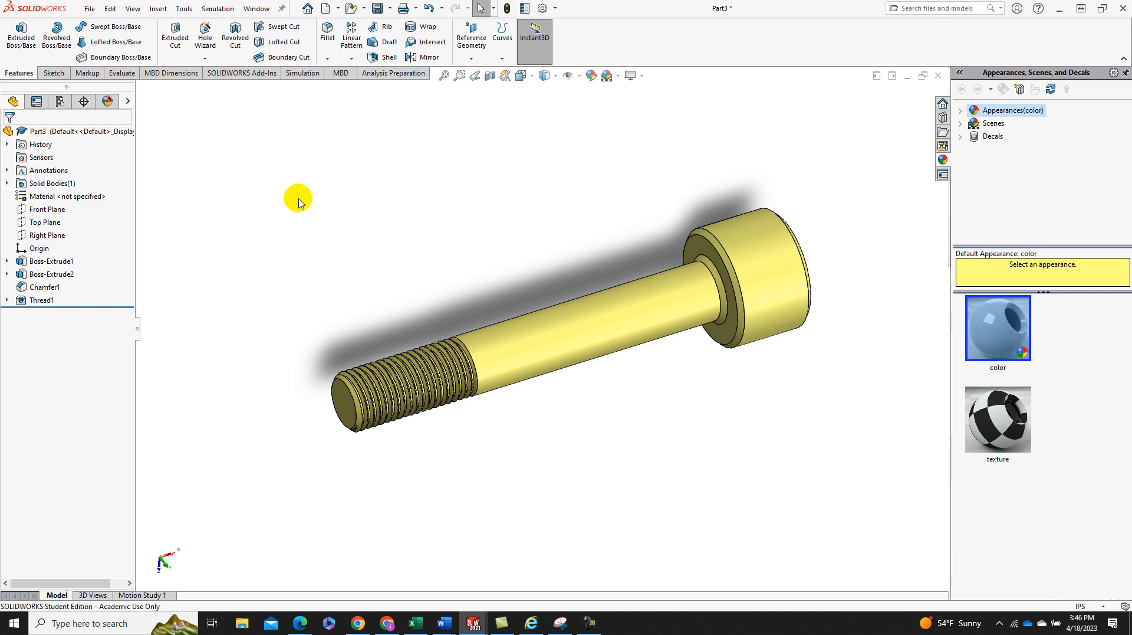